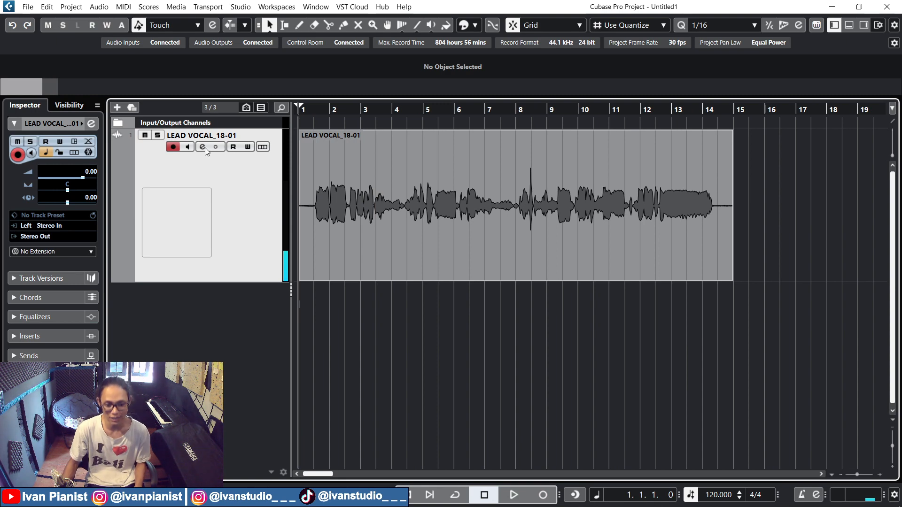
Open the channel settings for the LEAD VOCAL_18-01 track and play the vocal to examine its frequency spectrum
click(203, 147)
drag(559, 111, 591, 114)
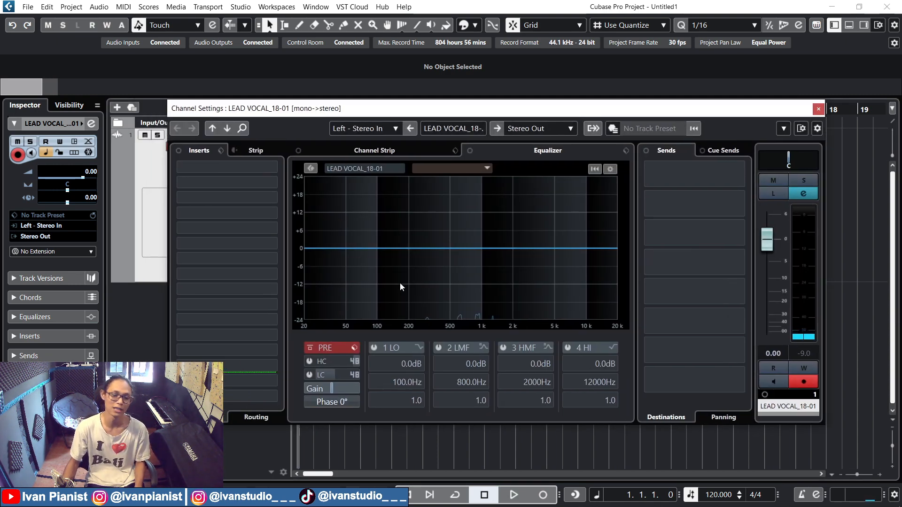
key(space)
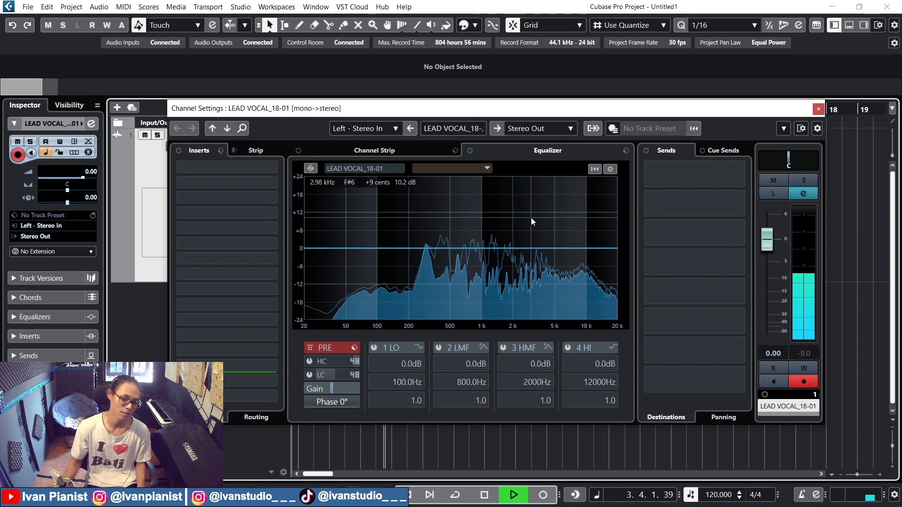
key(space)
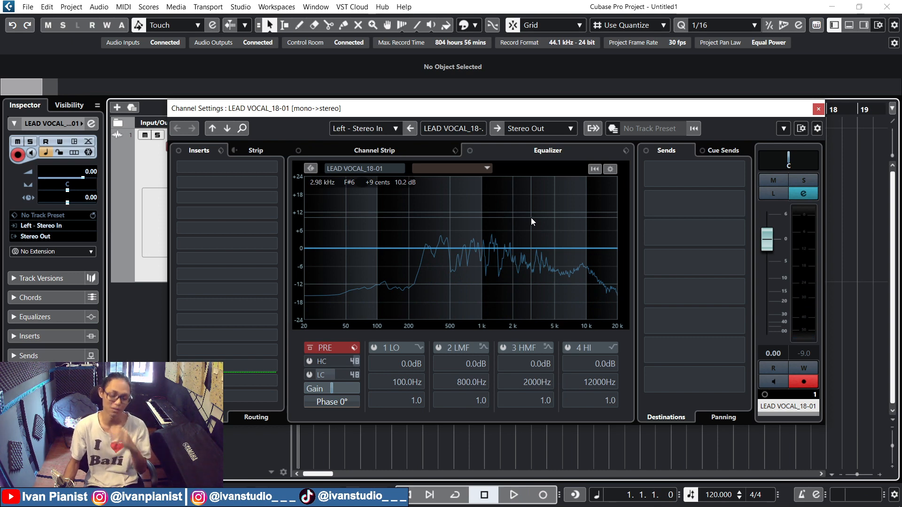
drag(592, 113, 591, 92)
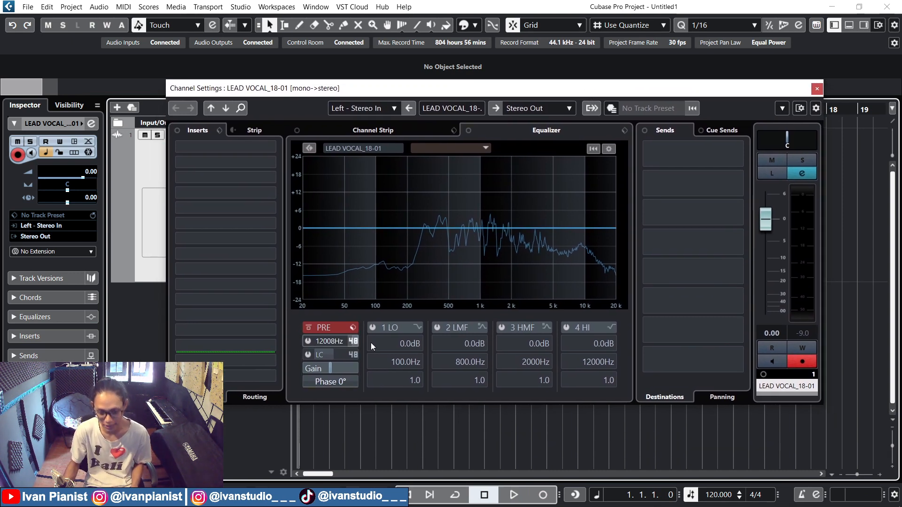
Turn on the equalizer's high-cut and low-cut filters and set the low-cut frequency to about 46 Hz
click(308, 342)
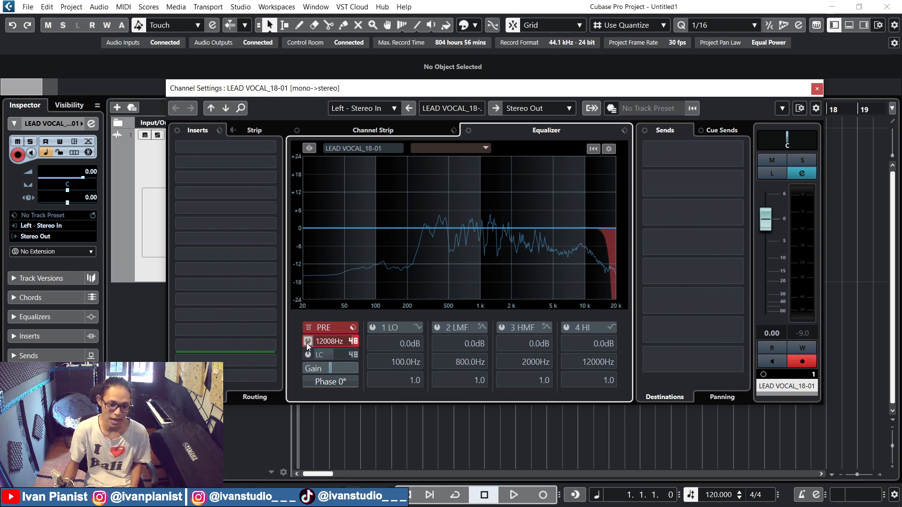
click(309, 355)
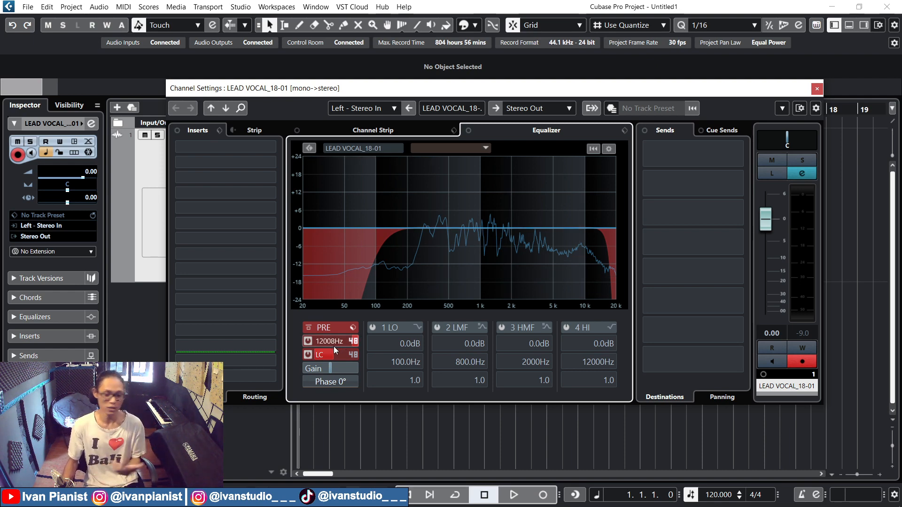
scroll(323, 355, down, 10)
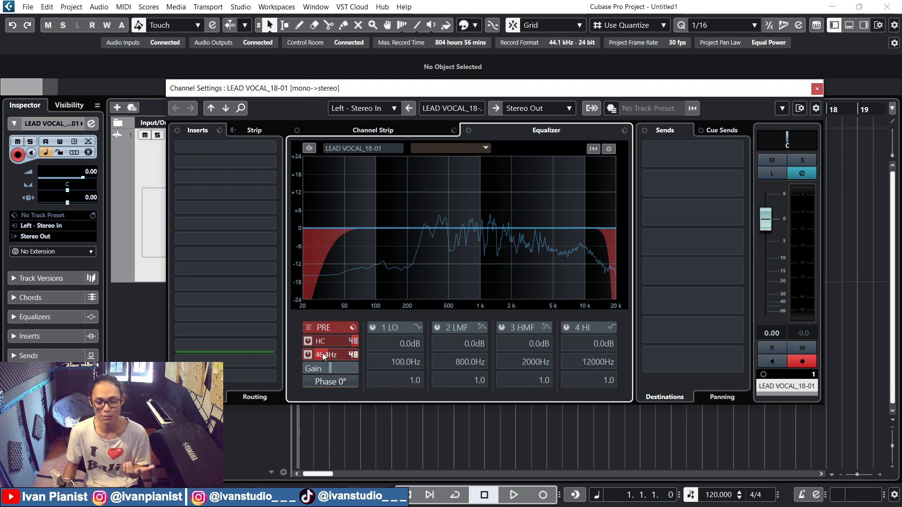
Shape the low-mid band to 0.4 dB at 337.3 Hz with a Q of 0.8 and the high band to 6.9 dB at 6647 Hz
drag(430, 230, 428, 204)
scroll(425, 199, up, 2)
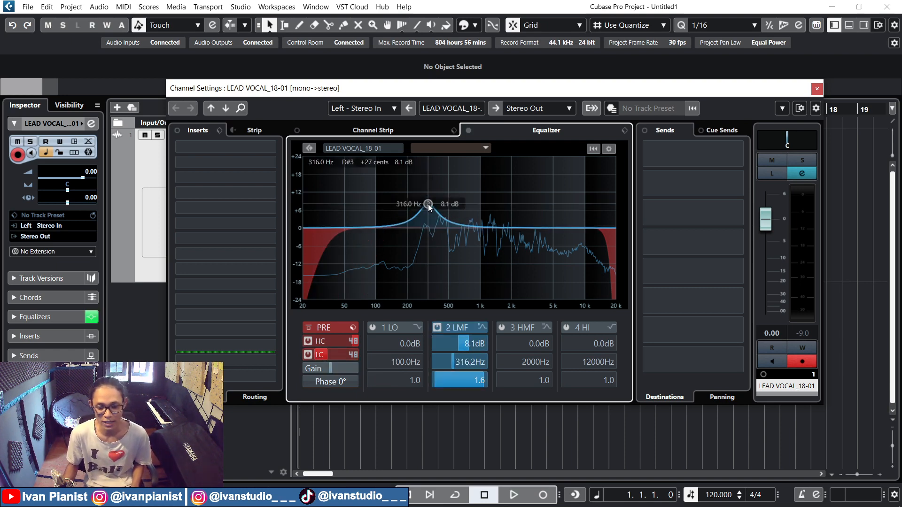
mouse_move(583, 230)
mouse_down()
mouse_move(562, 198)
mouse_move(574, 210)
mouse_move(567, 222)
mouse_up()
mouse_move(428, 204)
mouse_down()
mouse_move(422, 221)
mouse_move(438, 202)
mouse_move(422, 206)
mouse_up()
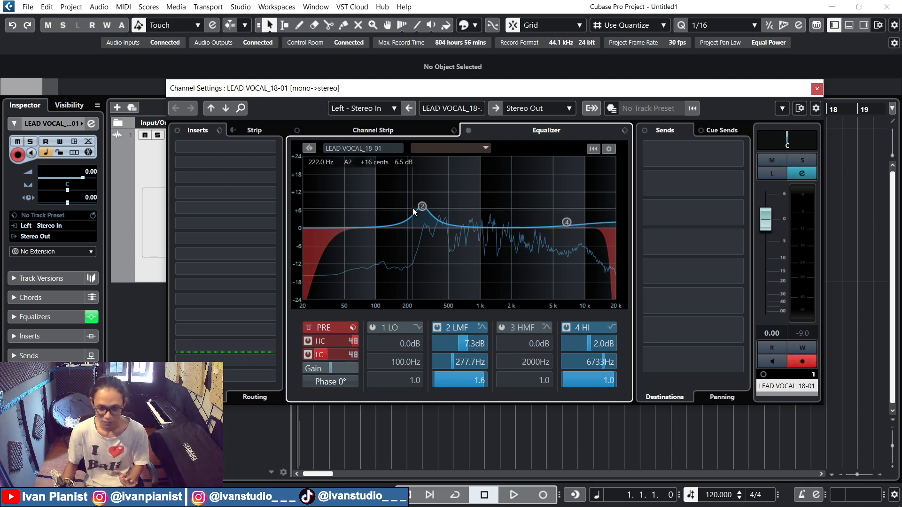
scroll(422, 207, down, 5)
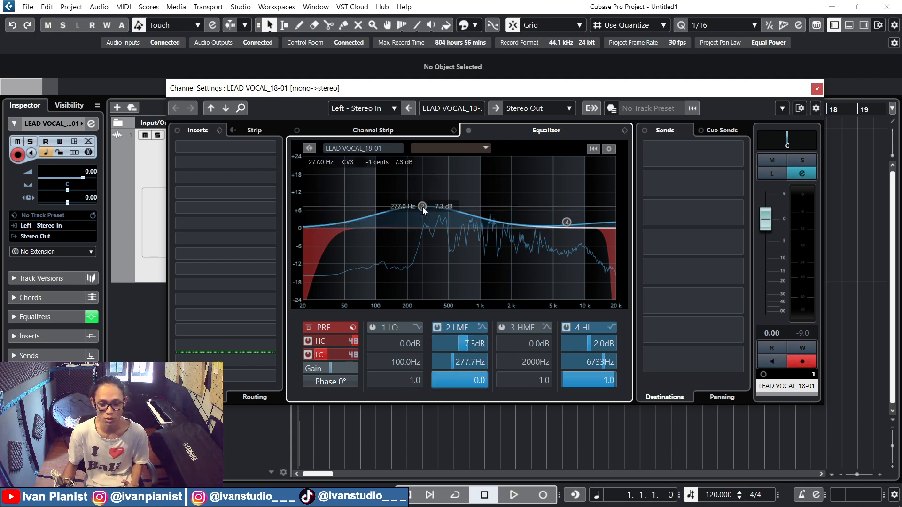
drag(422, 207, 430, 227)
mouse_move(571, 224)
mouse_down()
mouse_move(564, 203)
mouse_move(575, 259)
mouse_move(566, 208)
mouse_up()
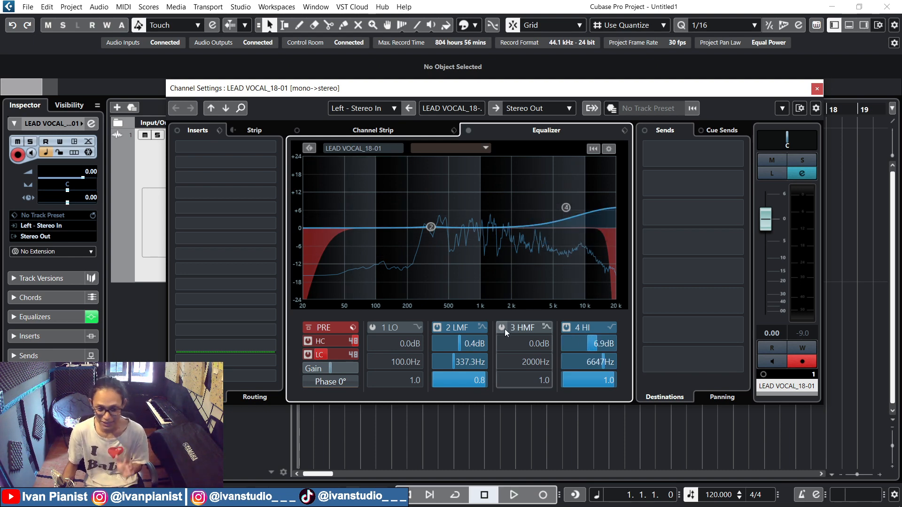
Switch off the high and low-mid equalizer bands, and toggle the low-cut filter off and on again
click(566, 327)
click(439, 328)
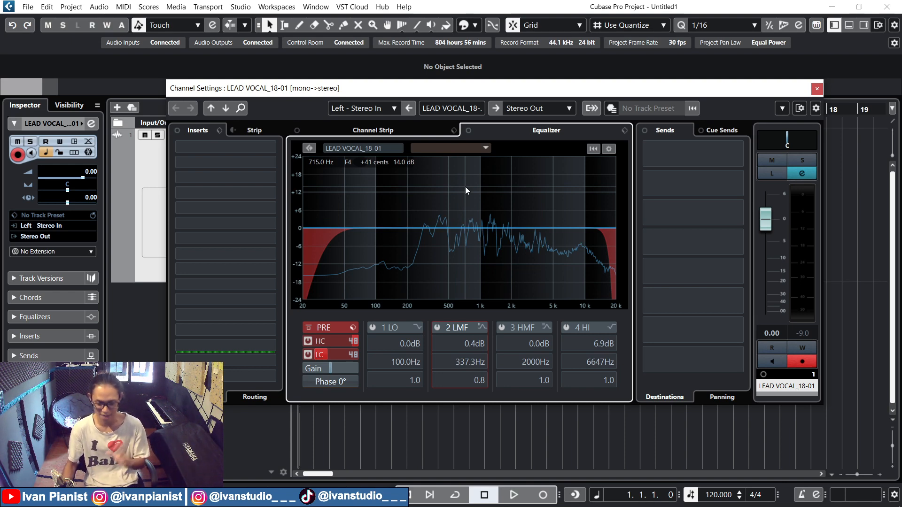
click(308, 355)
click(309, 355)
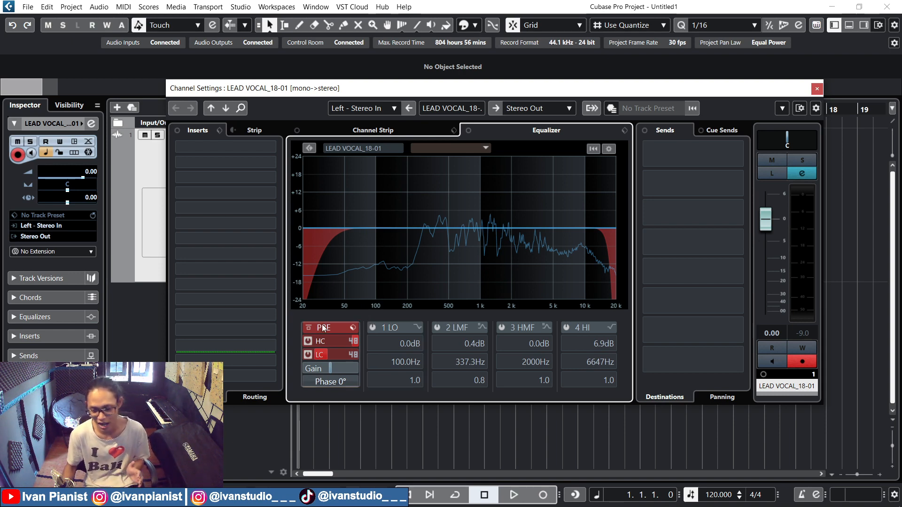
Set the low-cut frequency to 20 Hz and switch off both the low-cut and high-cut filters
drag(317, 353, 292, 358)
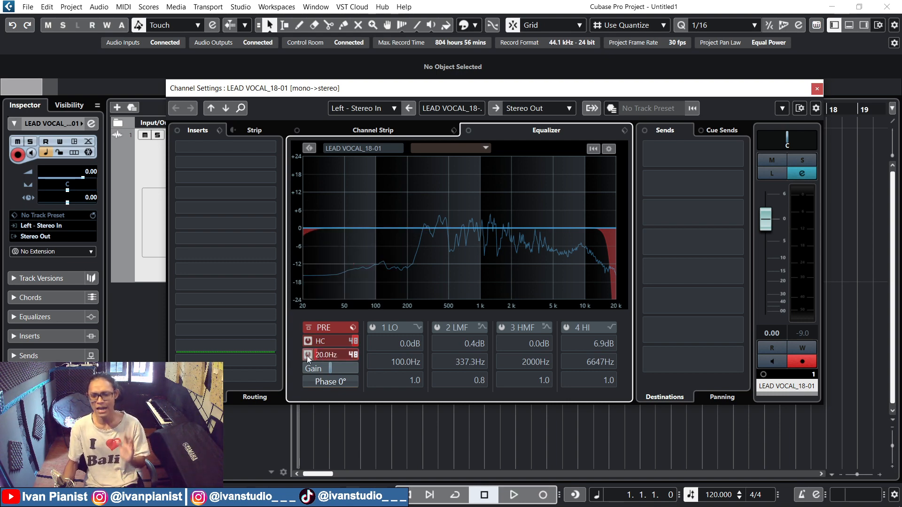
click(308, 355)
click(309, 342)
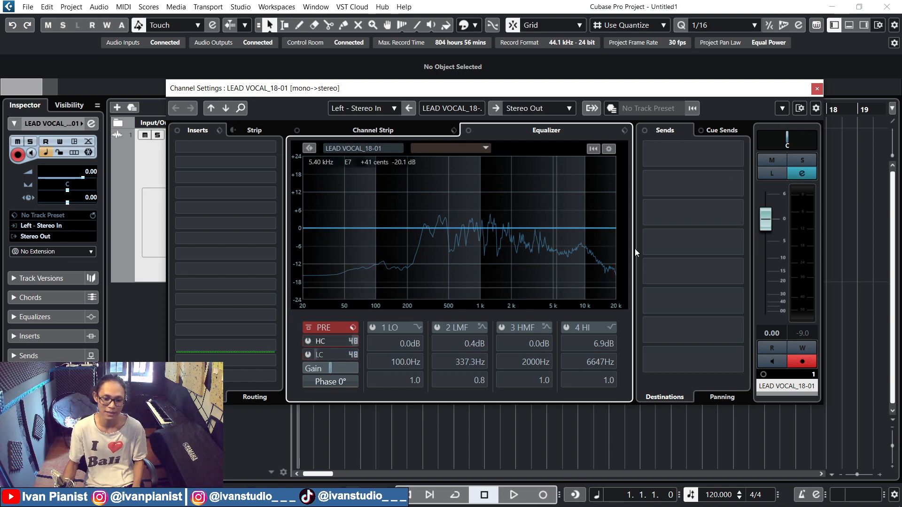
Play the vocal without any filters to examine the low-frequency part of its spectrum
drag(585, 92, 567, 102)
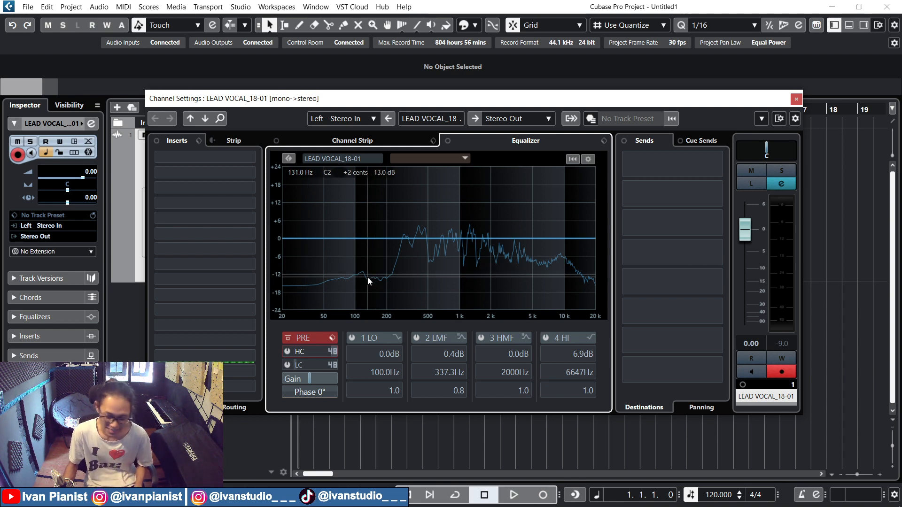
key(space)
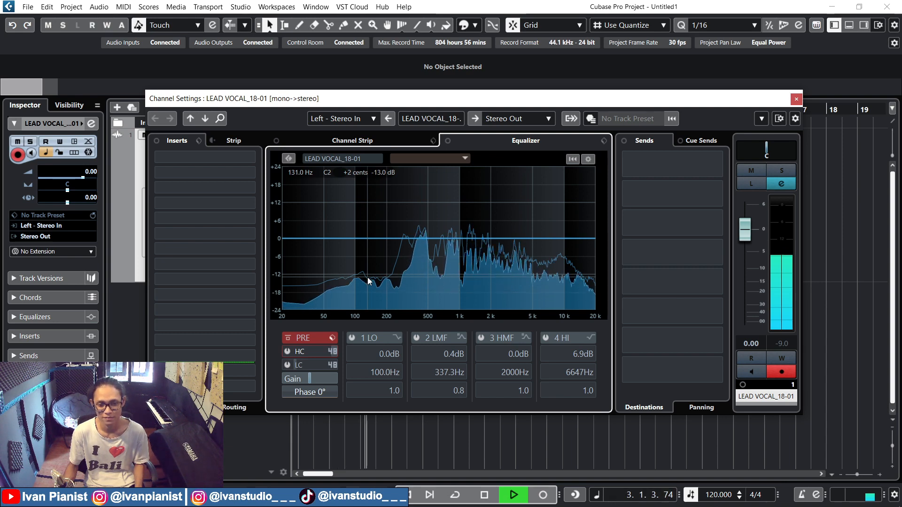
key(space)
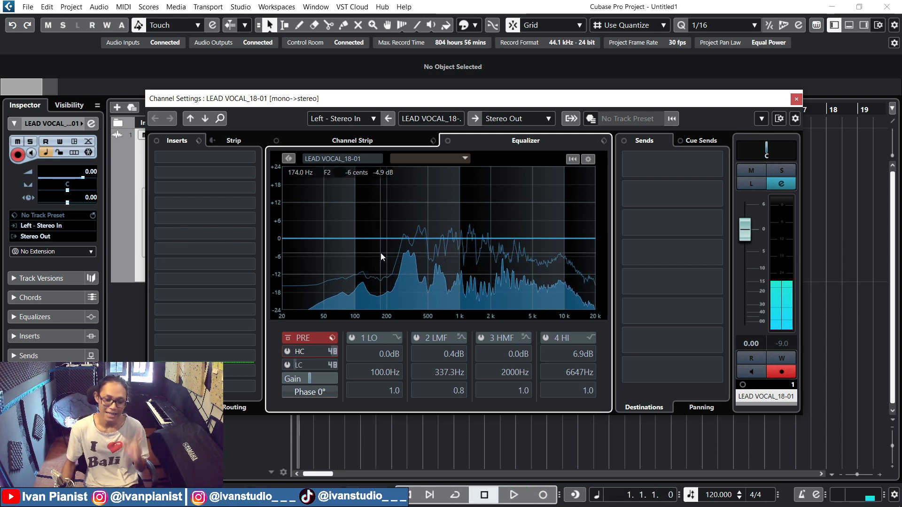
Turn on the high-cut filter at about 187 Hz to isolate the lows, and set the system volume to 70
click(286, 352)
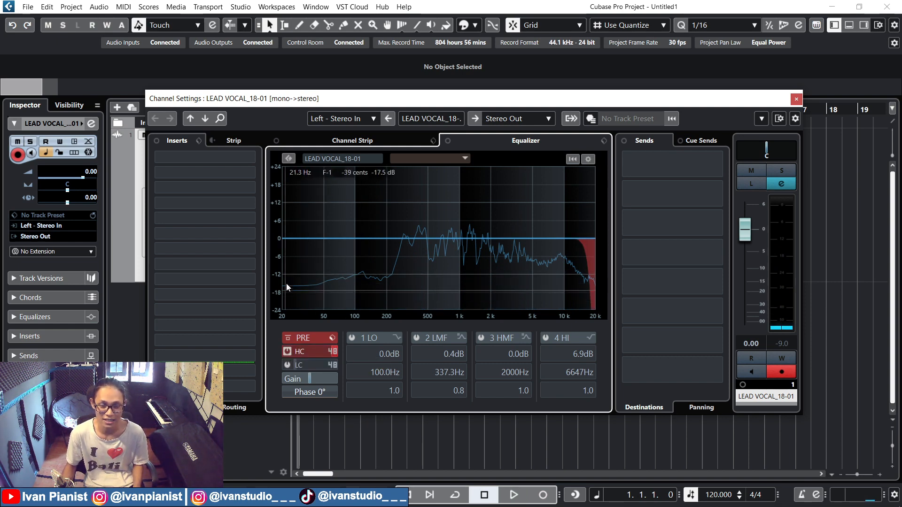
drag(323, 354, 279, 341)
key(XF86AudioLowerVolume)
key(XF86AudioLowerVolume)
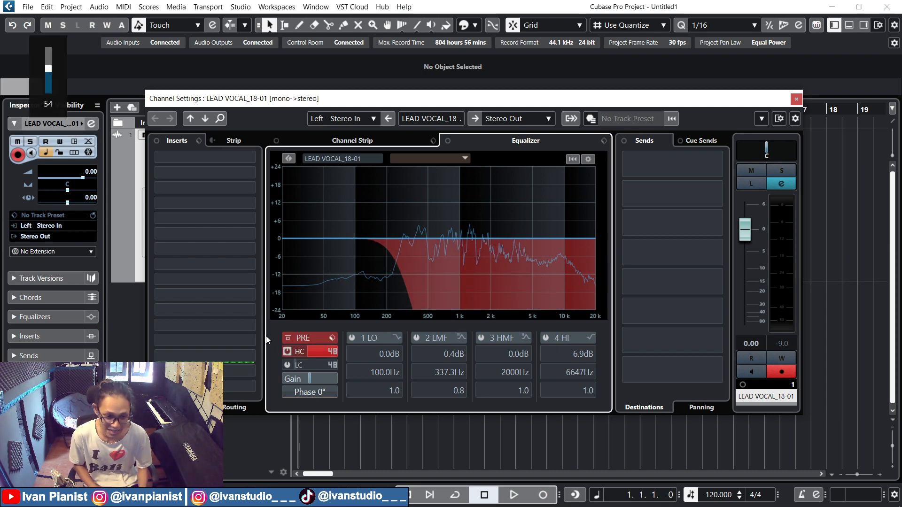
key(XF86AudioRaiseVolume)
key(XF86AudioRaiseVolume)
key(XF86AudioRaiseVolume)
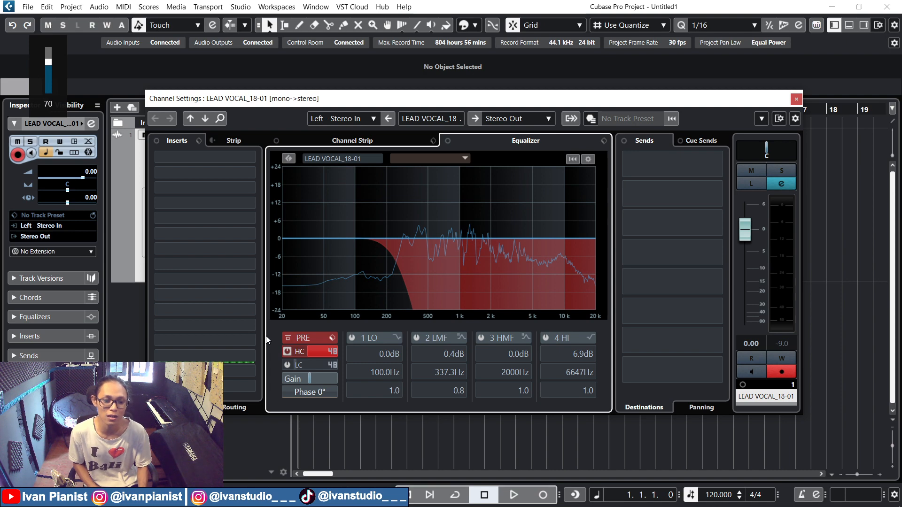
Play the vocal while lowering the high-cut frequency through 126.3 Hz and further down to isolate the low rumble
key(space)
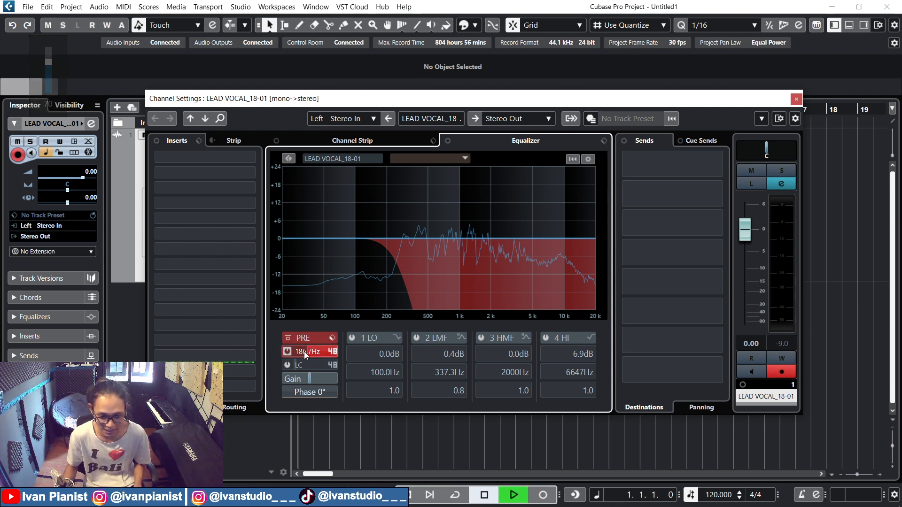
scroll(305, 352, down, 3)
scroll(304, 351, down, 2)
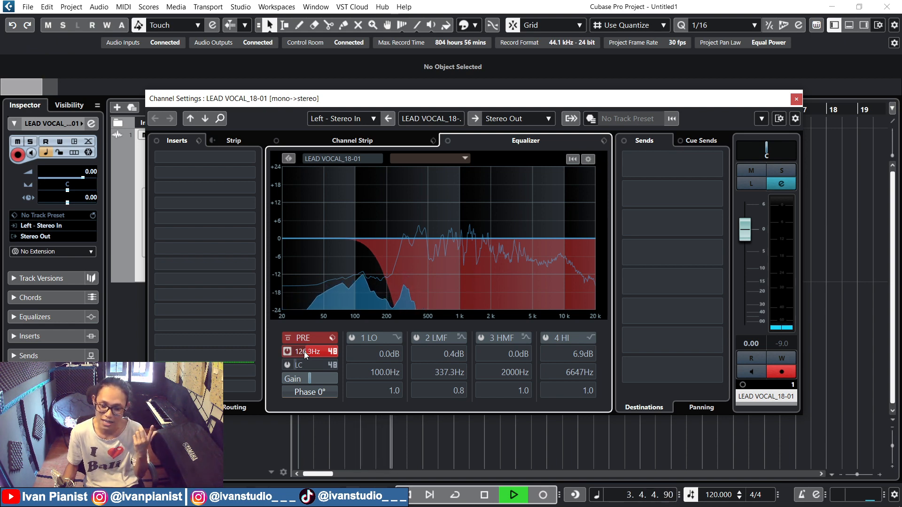
scroll(304, 351, down, 2)
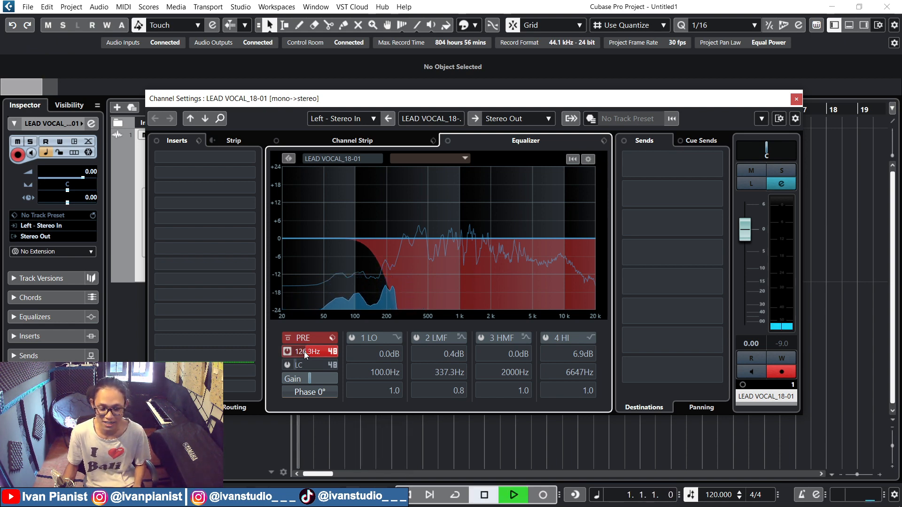
mouse_move(304, 351)
mouse_down()
mouse_move(354, 327)
mouse_move(313, 347)
mouse_up()
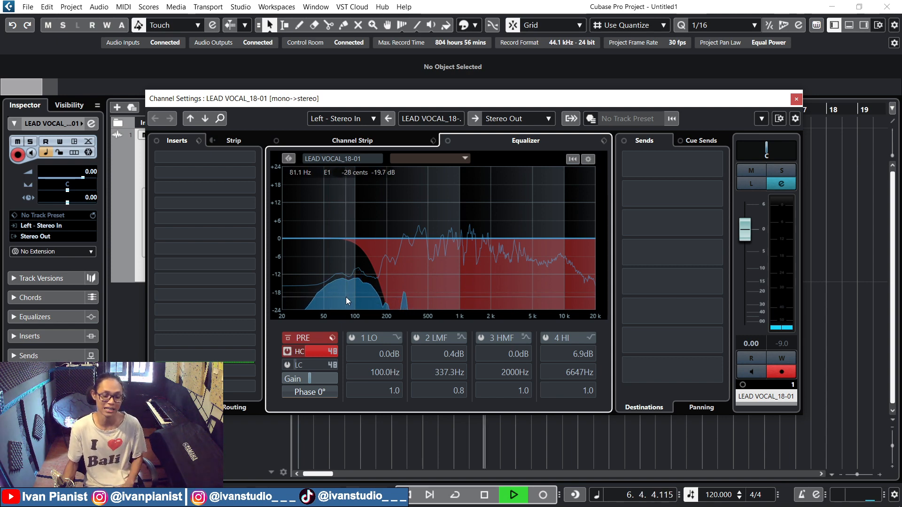
key(space)
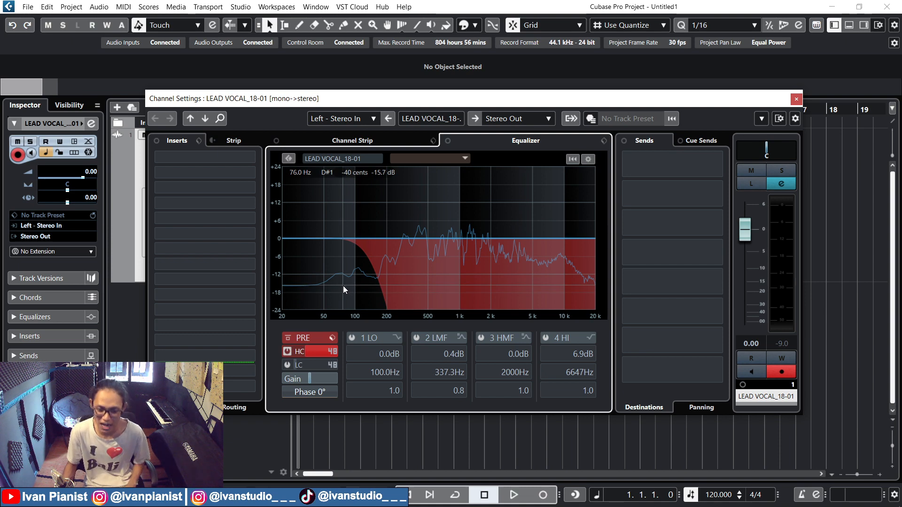
Compare playback of the vocal with the high-cut filter on and with it switched off
key(space)
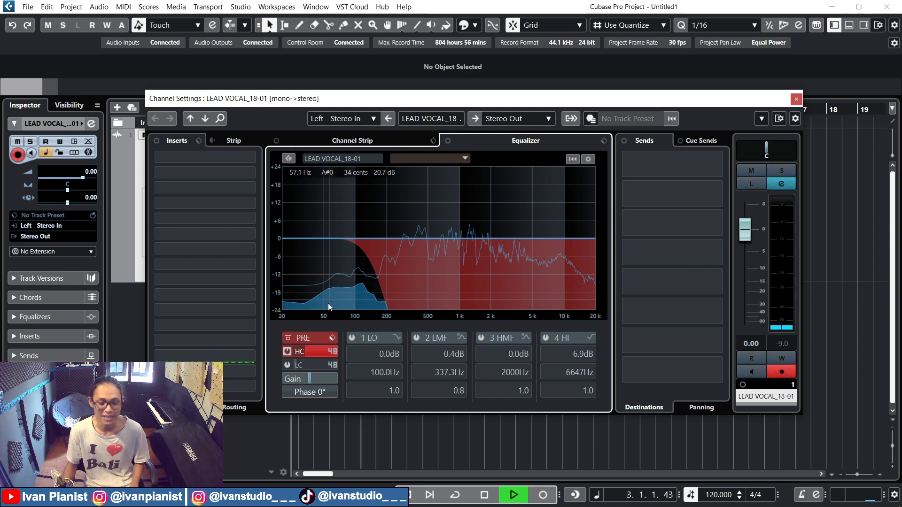
key(space)
click(288, 352)
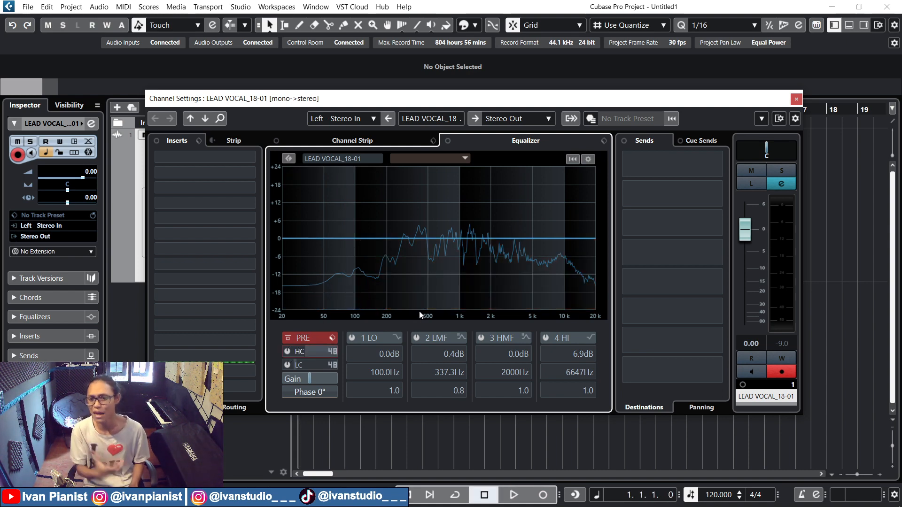
key(space)
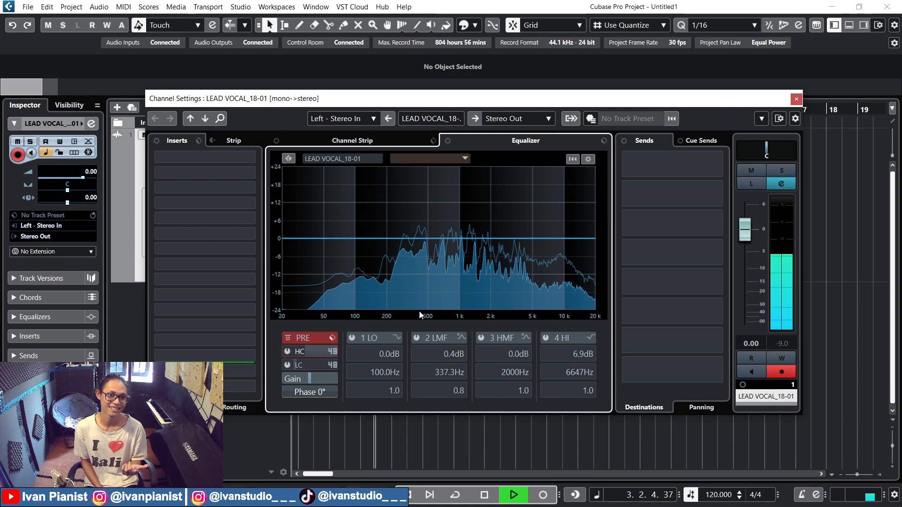
key(space)
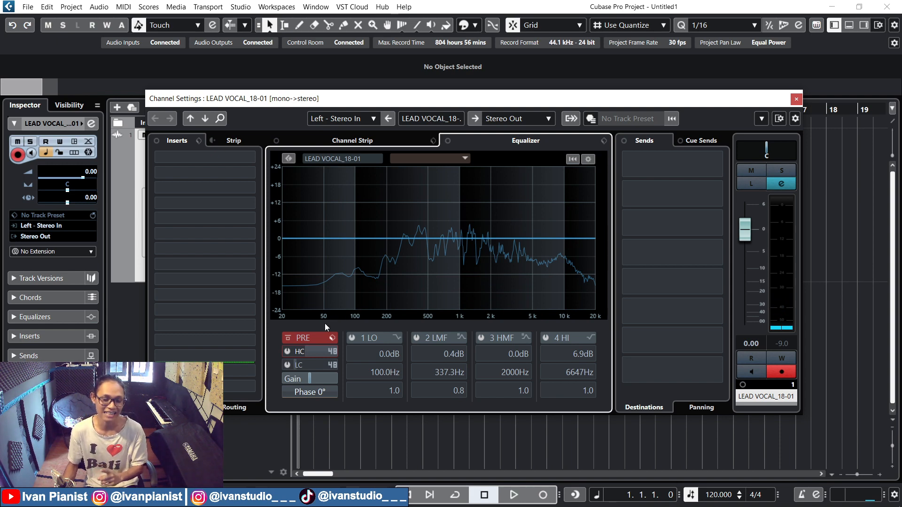
Turn on the low-cut filter, set its frequency to 150 Hz and play the vocal to hear the result
click(287, 365)
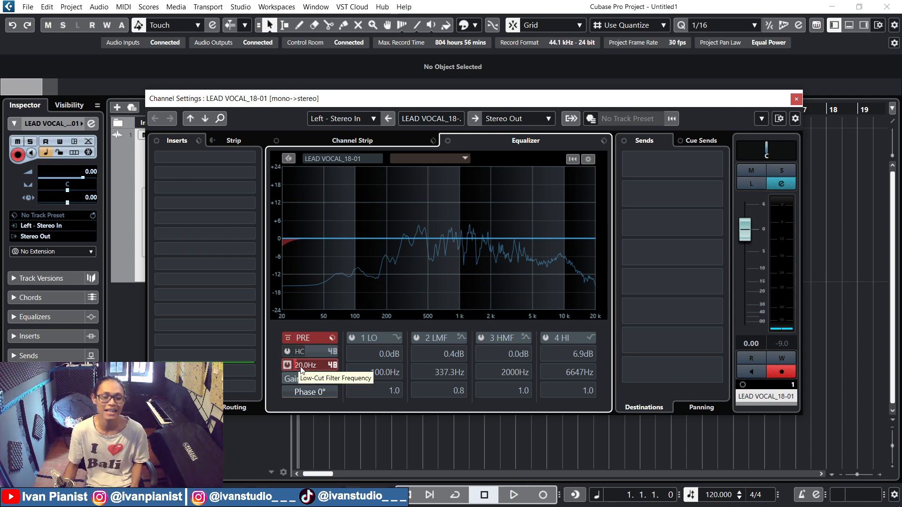
drag(299, 369, 337, 359)
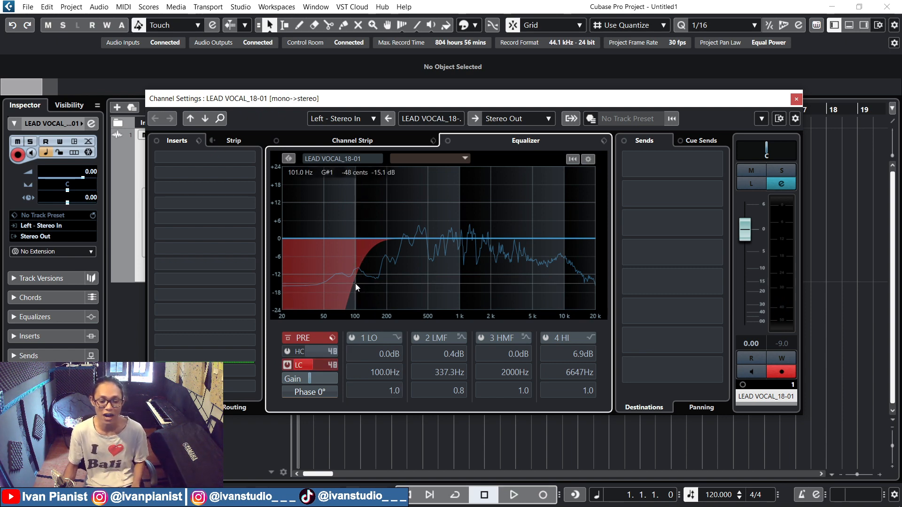
double_click(322, 367)
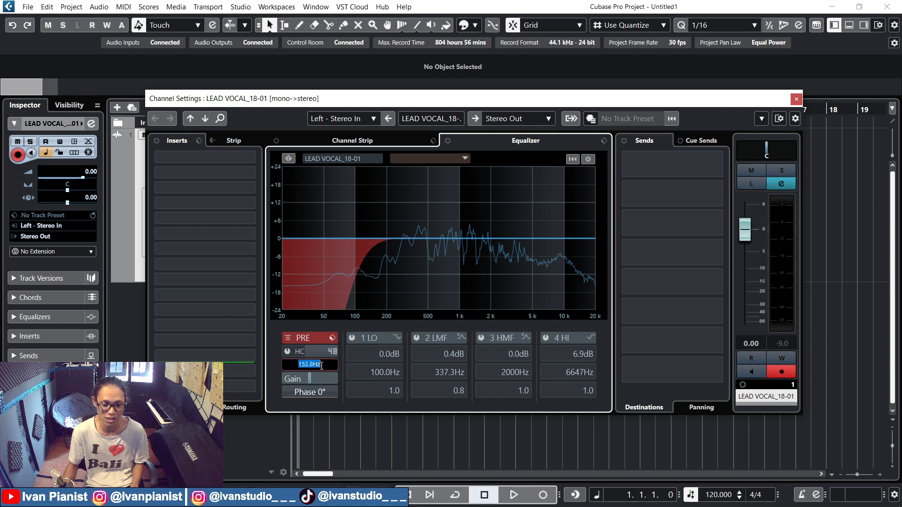
text(150)
key(Return)
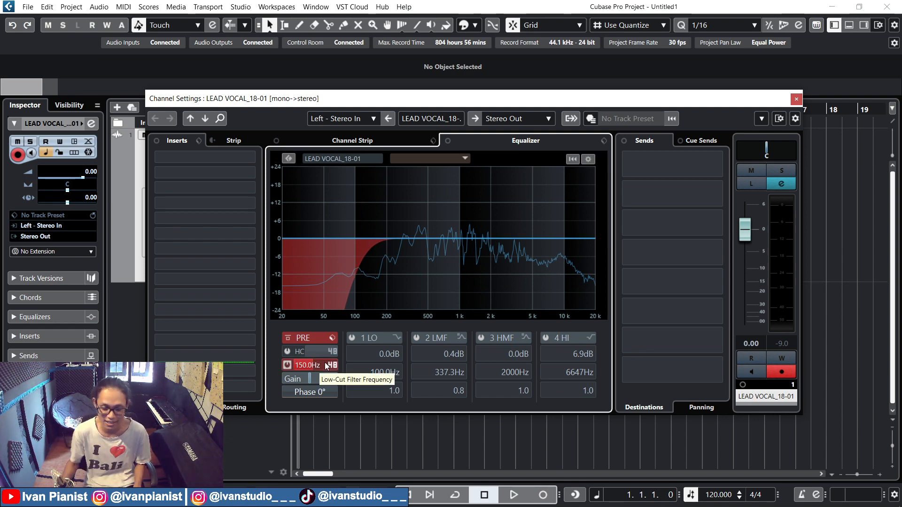
key(space)
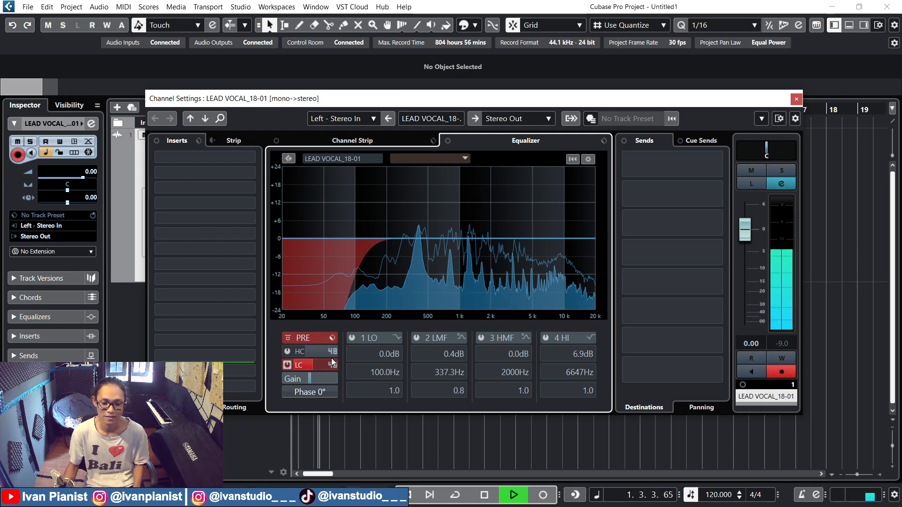
Play the vocal with the low-cut filter off, switch it back on to compare, and stop playback
key(space)
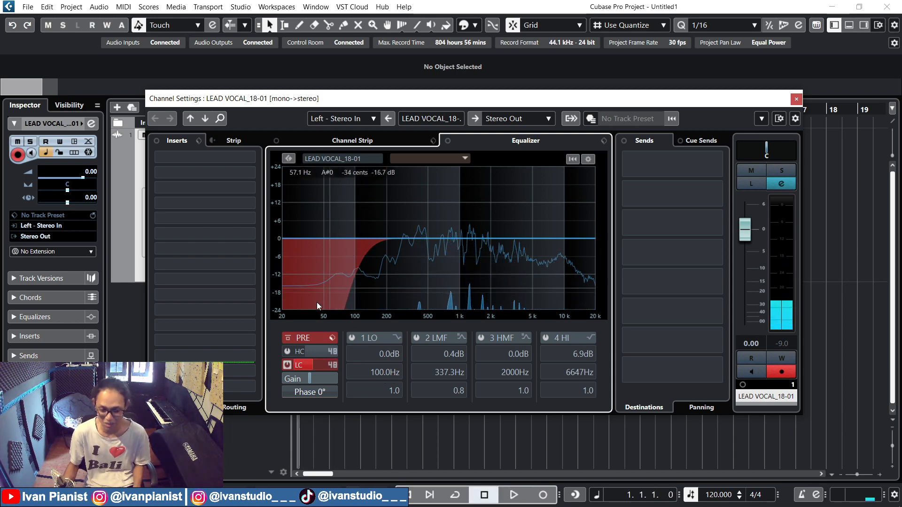
click(287, 361)
key(space)
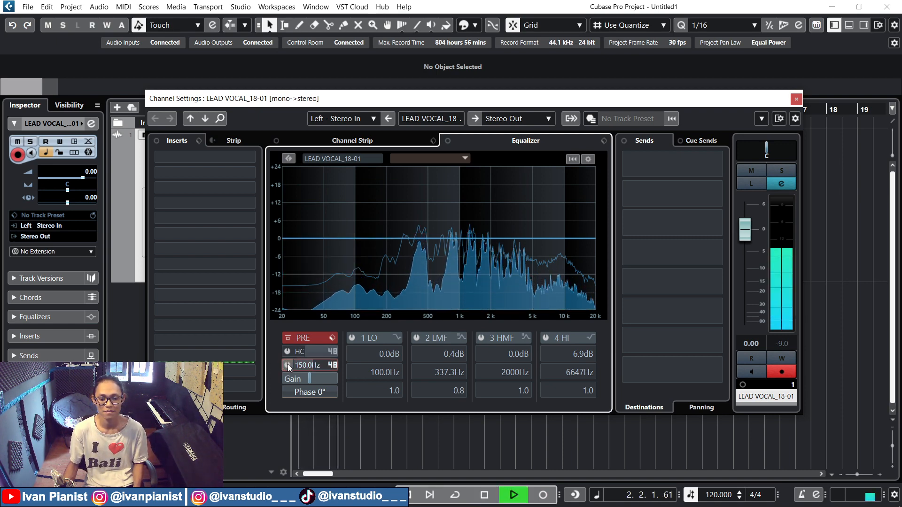
click(288, 365)
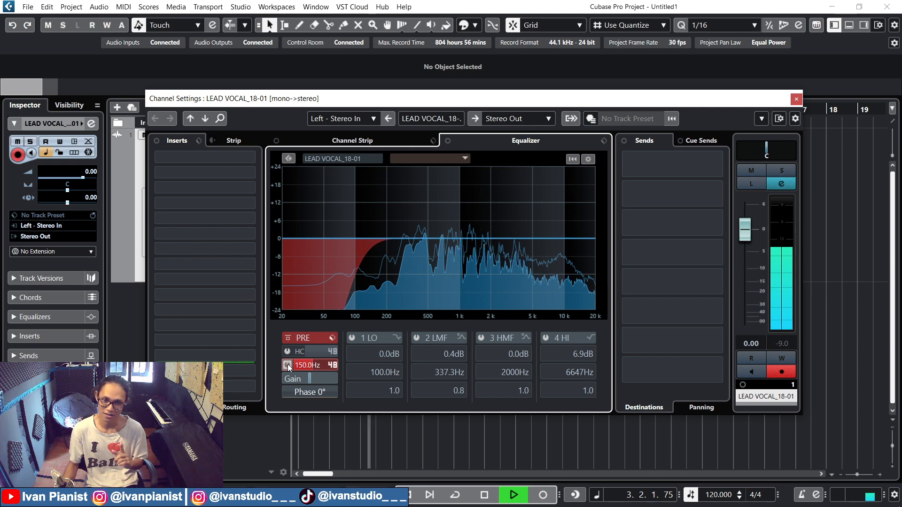
key(space)
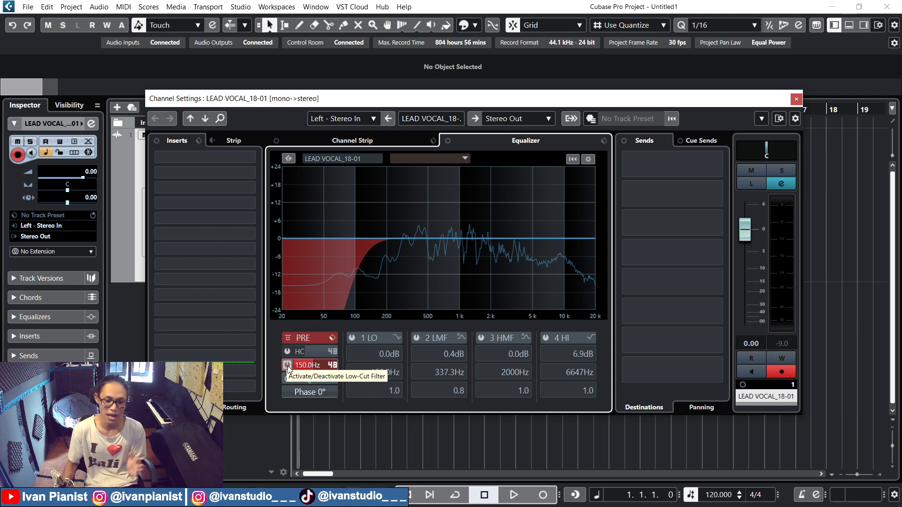
Lower the low-cut frequency slightly, turn on the high-cut filter, raise it to 20000 Hz and switch the high-cut filter off
scroll(306, 367, down, 3)
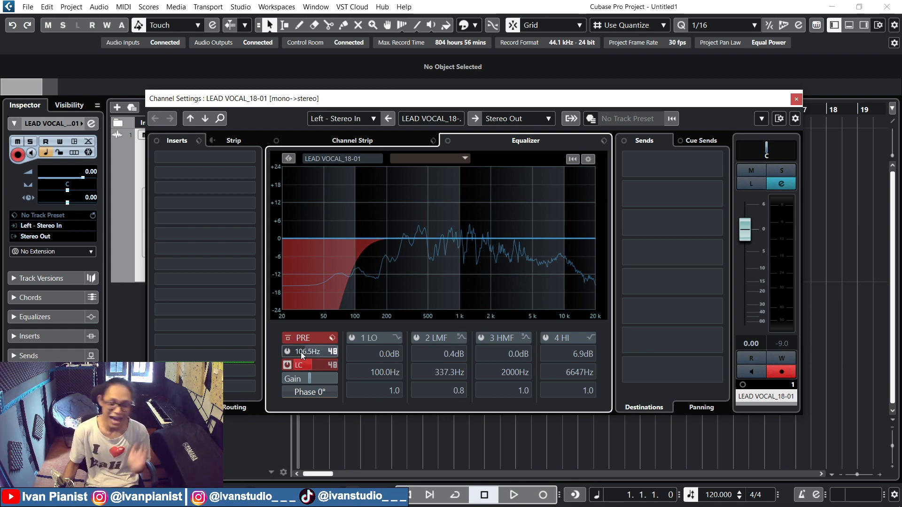
click(289, 352)
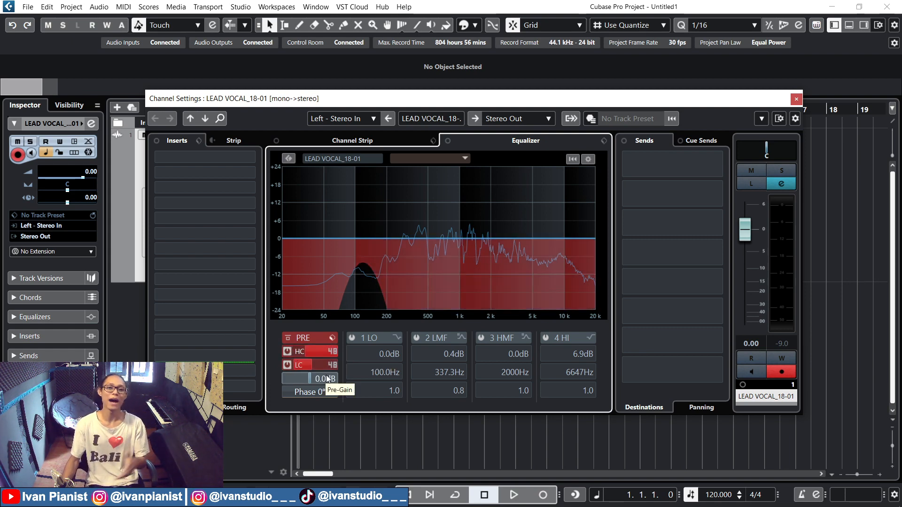
scroll(321, 351, up, 15)
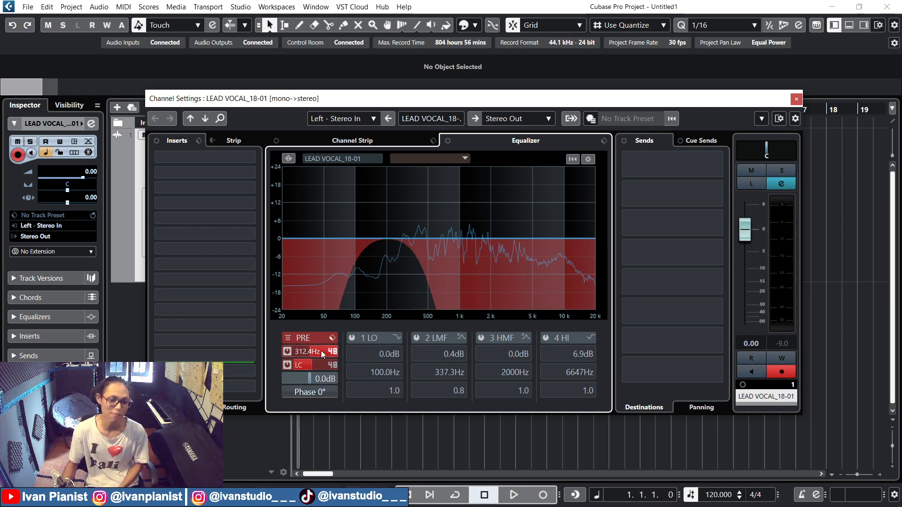
scroll(320, 351, up, 4)
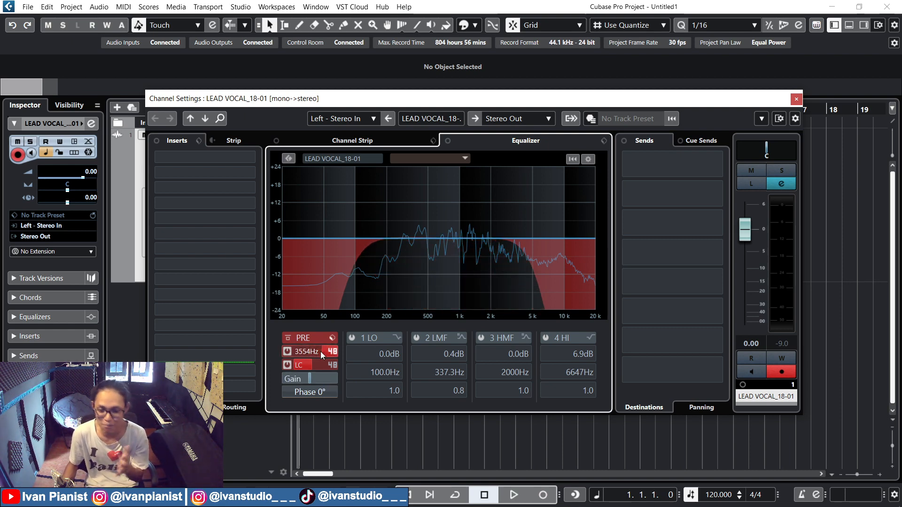
scroll(321, 352, up, 2)
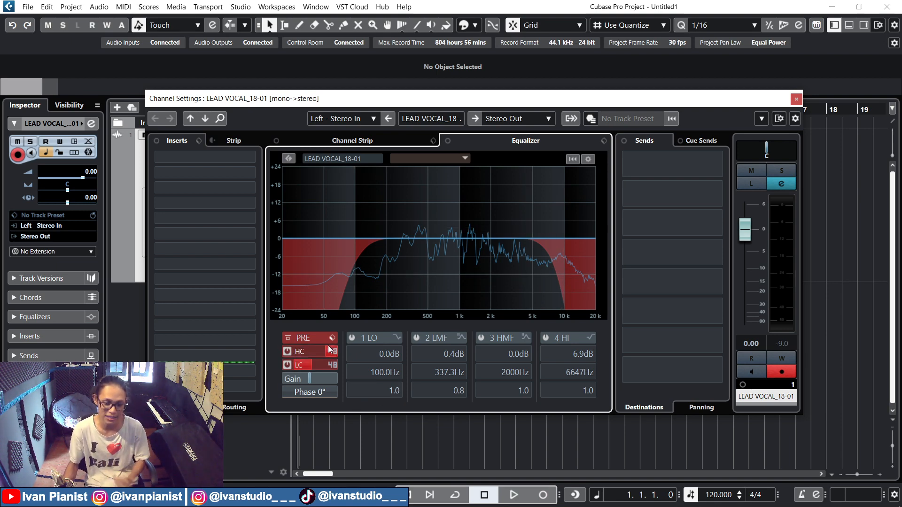
scroll(304, 352, up, 5)
scroll(304, 351, up, 3)
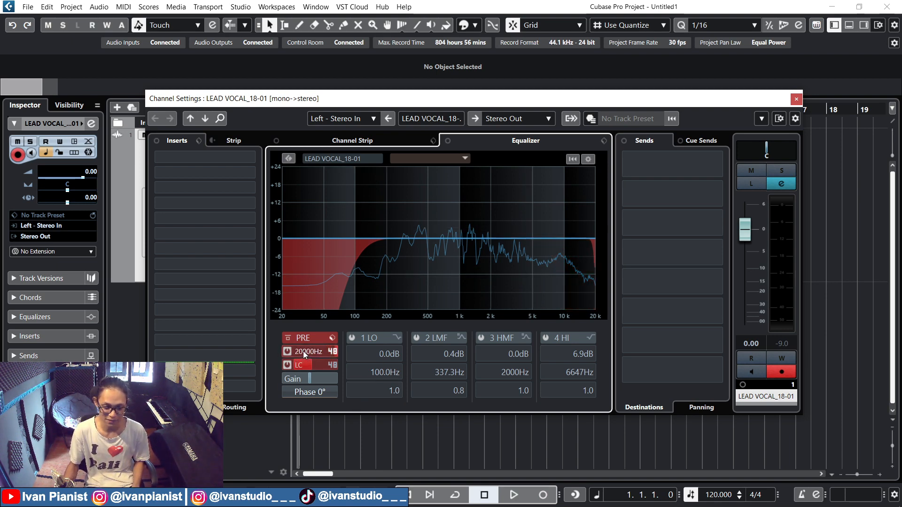
click(305, 351)
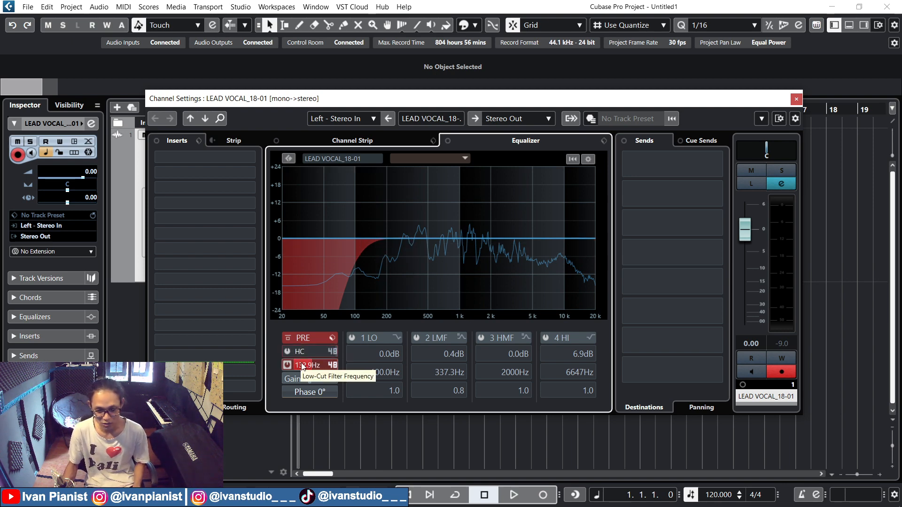
Play the vocal while raising the low-cut frequency through 2909 Hz and 10634 Hz to 14443 Hz to isolate the highs
mouse_move(325, 368)
mouse_down()
mouse_move(326, 354)
mouse_move(344, 350)
mouse_move(300, 369)
mouse_up()
mouse_move(319, 364)
key(space)
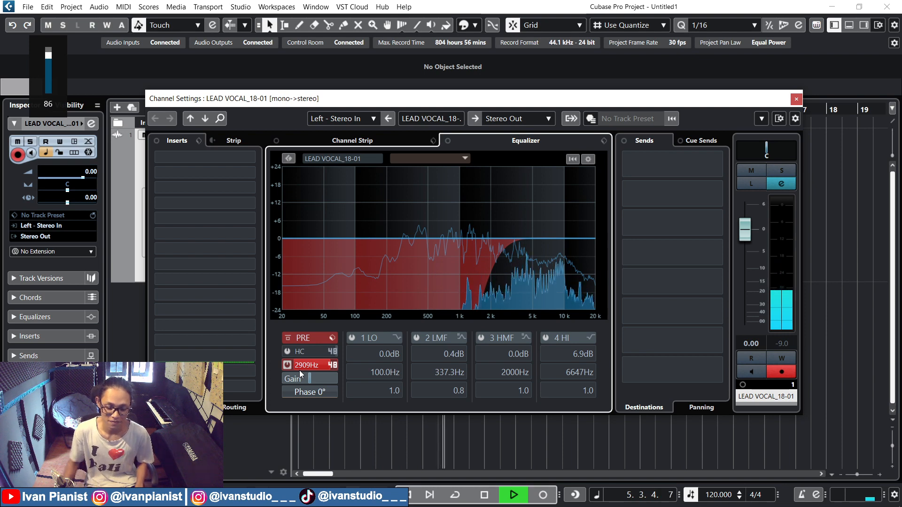
key(space)
drag(312, 366, 327, 354)
key(space)
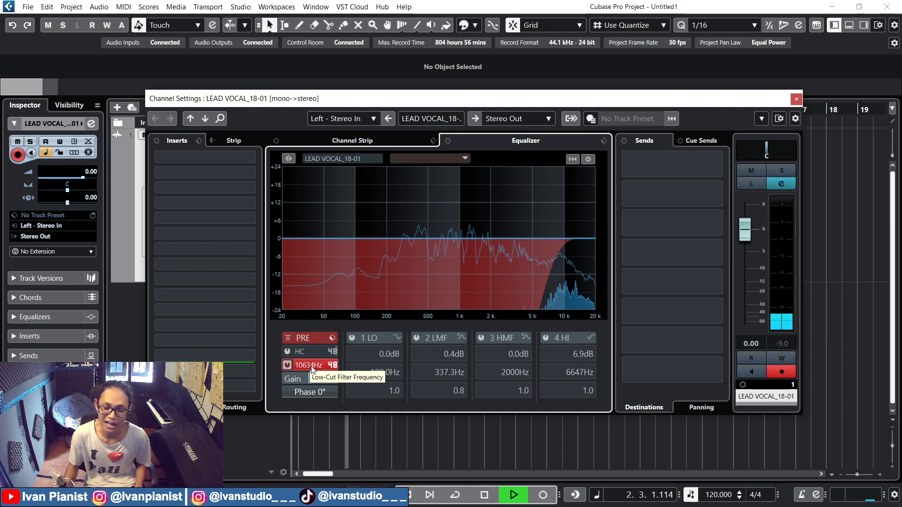
drag(311, 367, 320, 364)
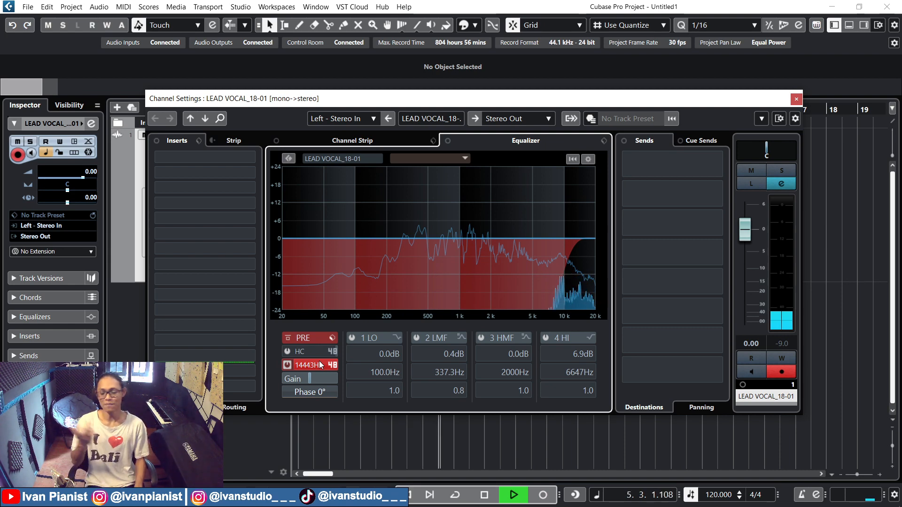
key(space)
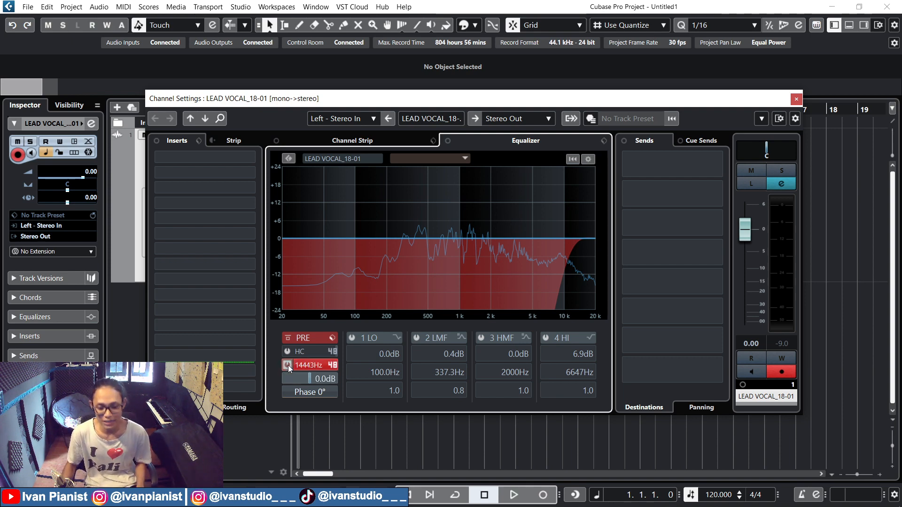
Bring the low-cut frequency down to about 138 Hz and turn on the high-cut filter at 9326 Hz
scroll(302, 365, down, 15)
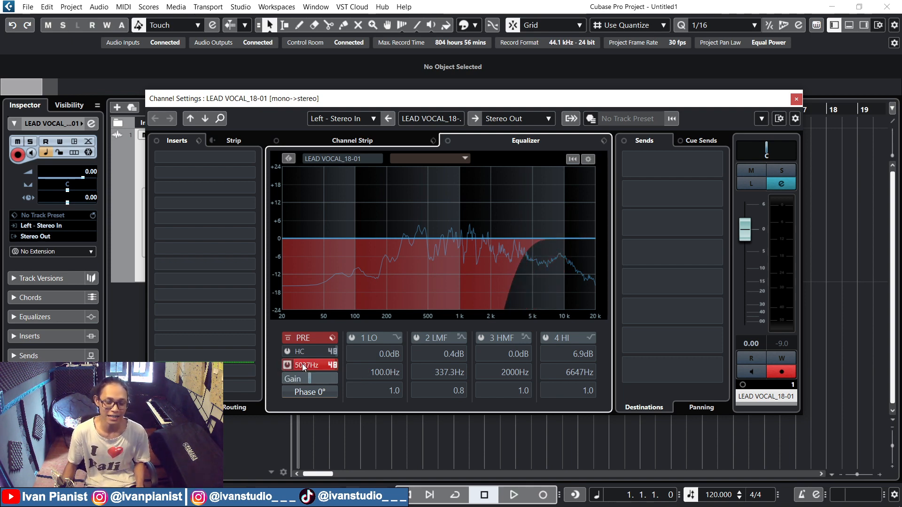
scroll(303, 362, down, 10)
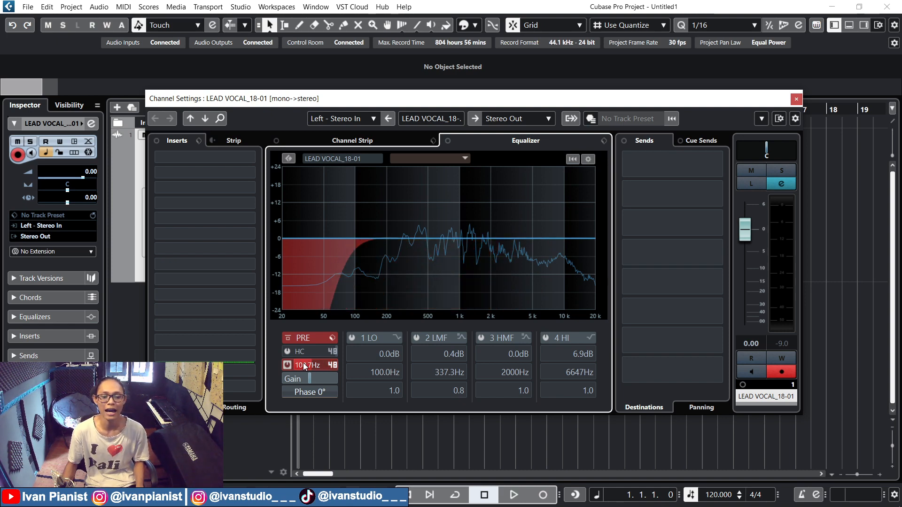
click(289, 352)
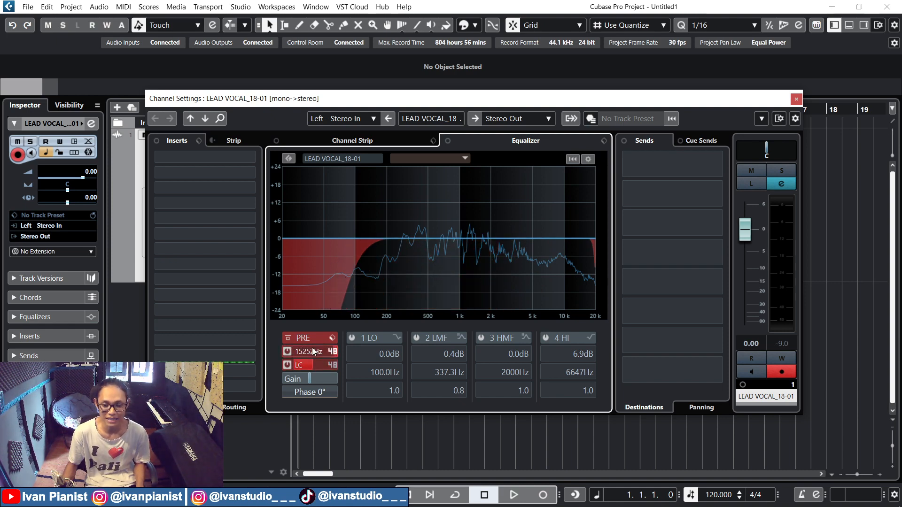
scroll(314, 351, down, 5)
scroll(314, 351, down, 2)
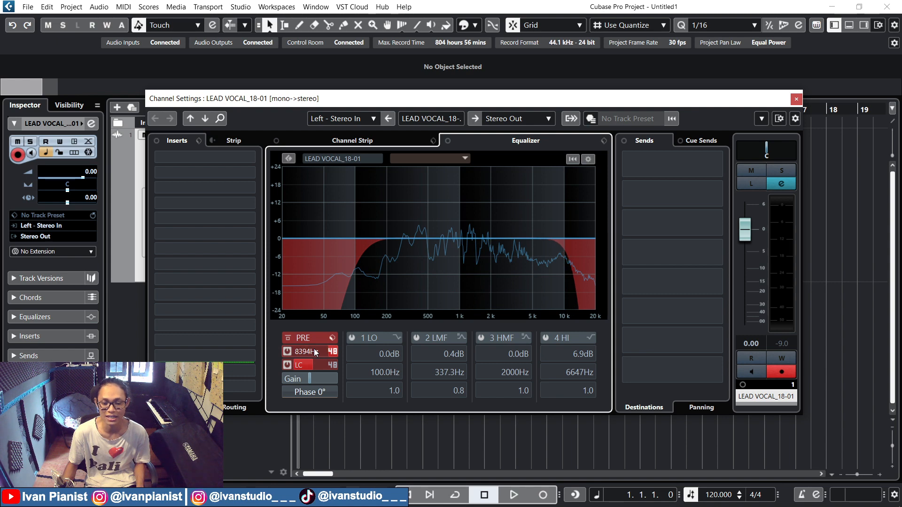
scroll(314, 351, up, 1)
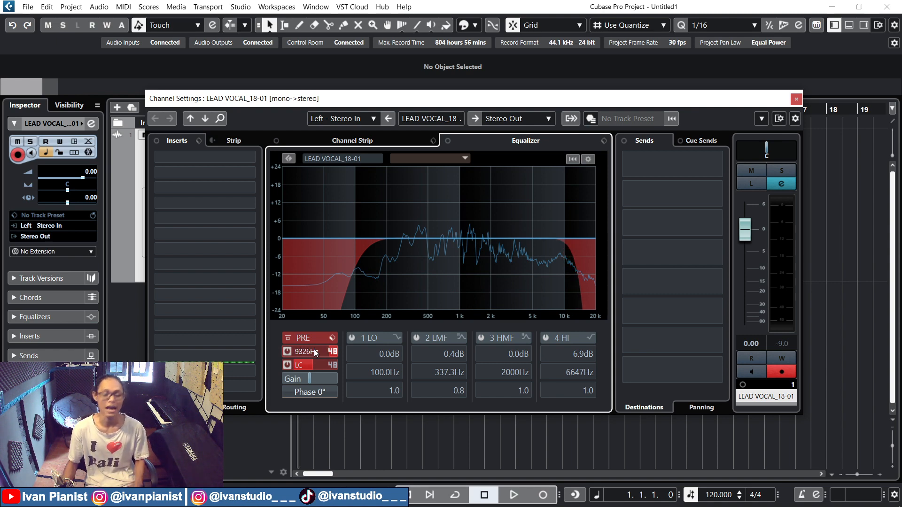
Play the vocal with both cut filters on and lower the system volume to 62
key(space)
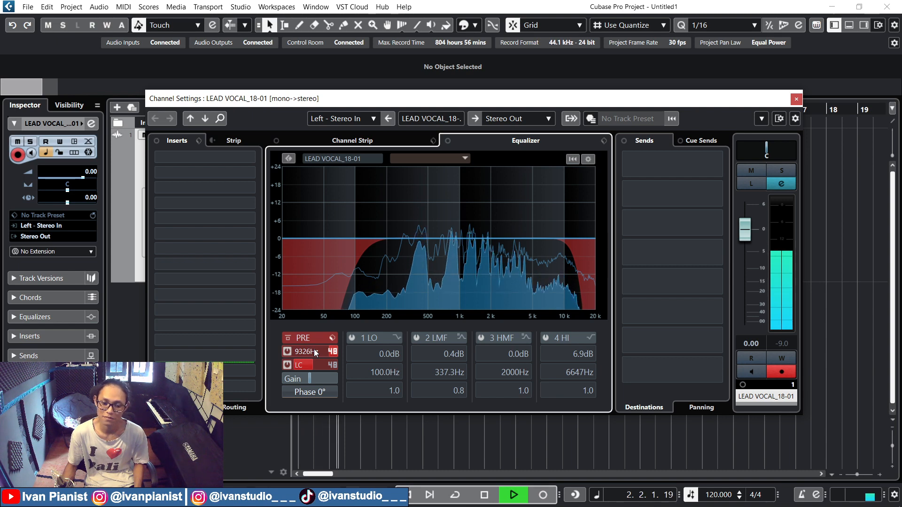
key(XF86AudioLowerVolume)
key(XF86AudioLowerVolume)
key(XF86AudioLowerVolume)
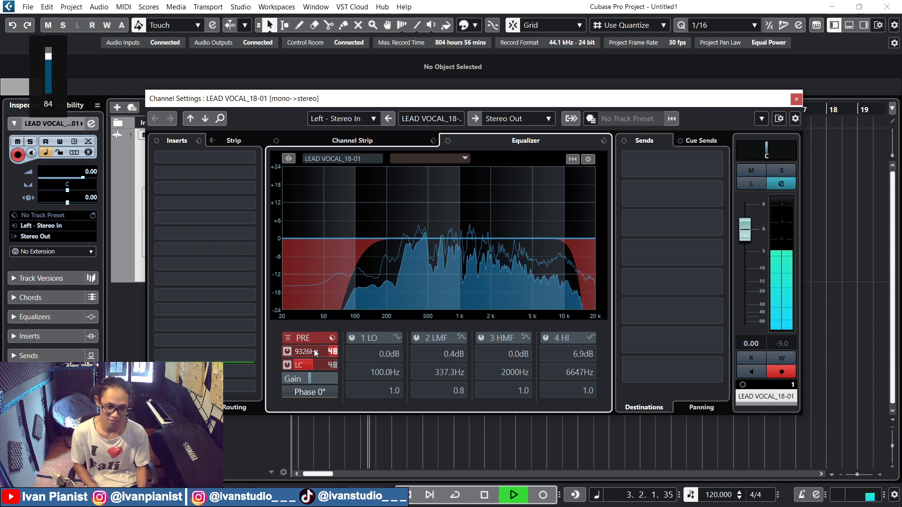
key(XF86AudioLowerVolume)
key(XF86AudioLowerVolume)
key(XF86AudioLowerVolume)
key(XF86AudioLowerVolume)
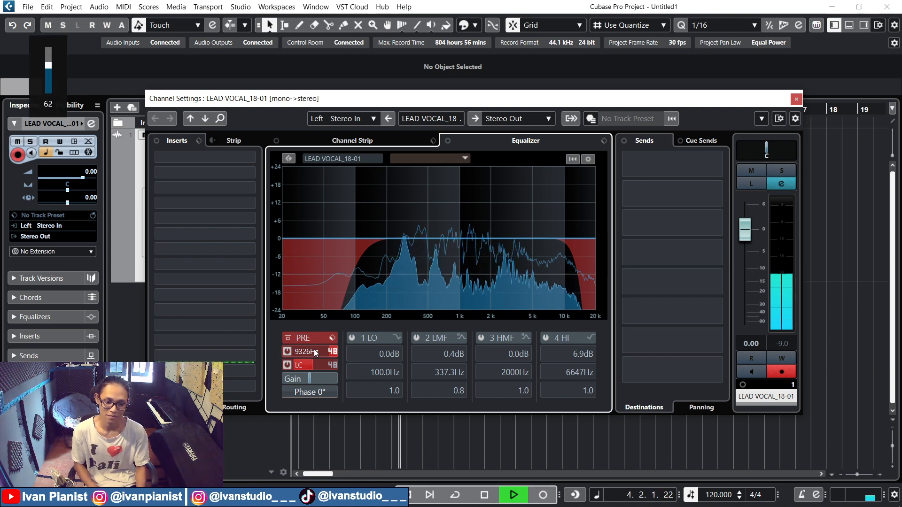
Replay the vocal with the high-cut filter off and switch it back on to compare the highs
click(287, 351)
key(space)
key(space)
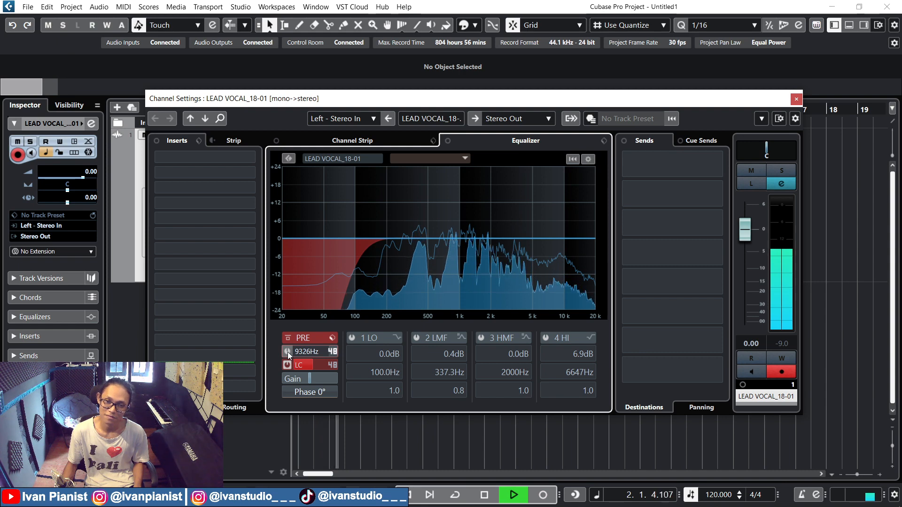
click(288, 351)
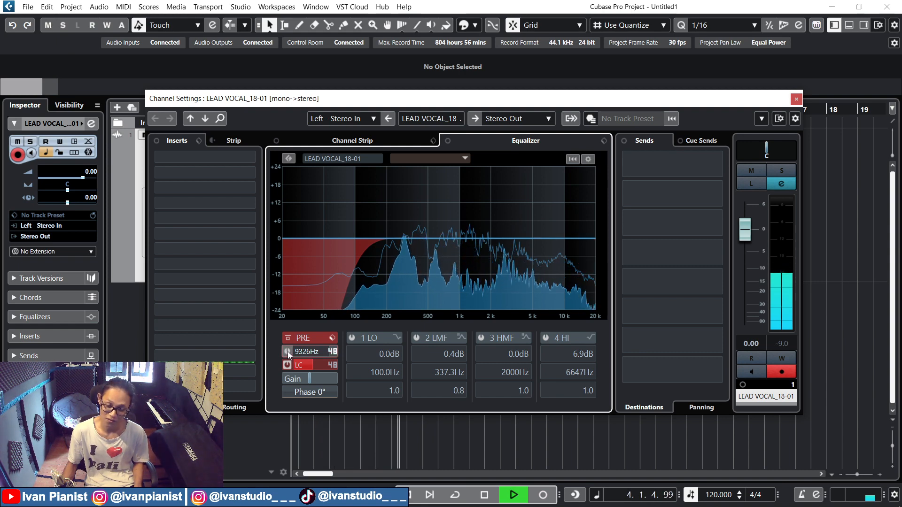
Lower the high-cut frequency to 6026 Hz, bring it up to 7134 Hz, and switch the filter off for comparison before stopping playback
scroll(312, 352, down, 7)
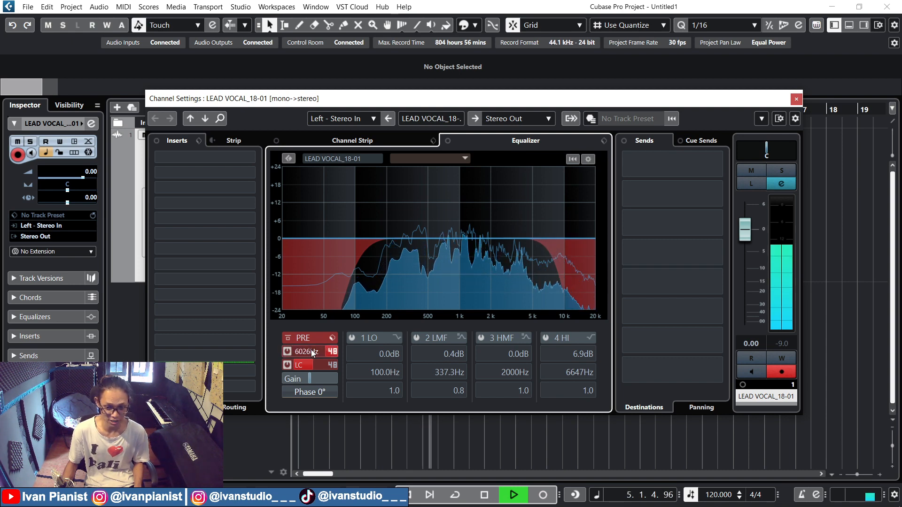
scroll(312, 353, up, 3)
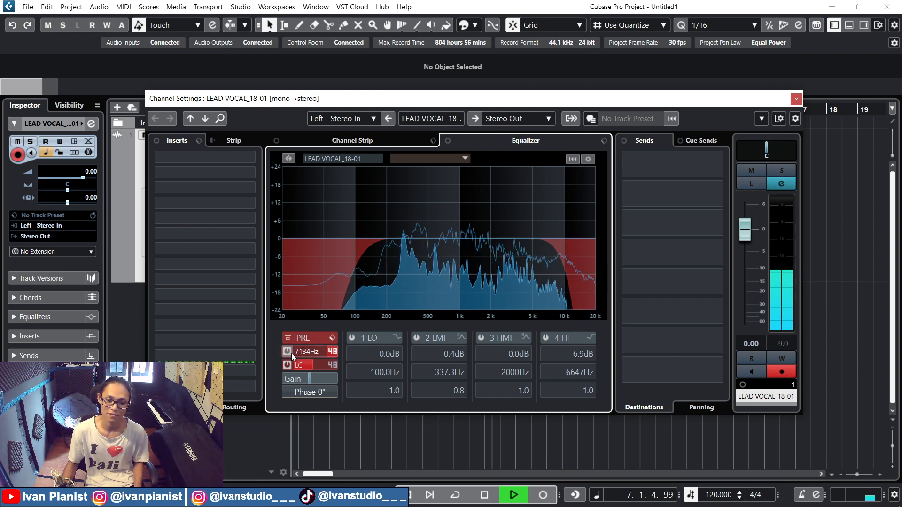
click(290, 353)
key(space)
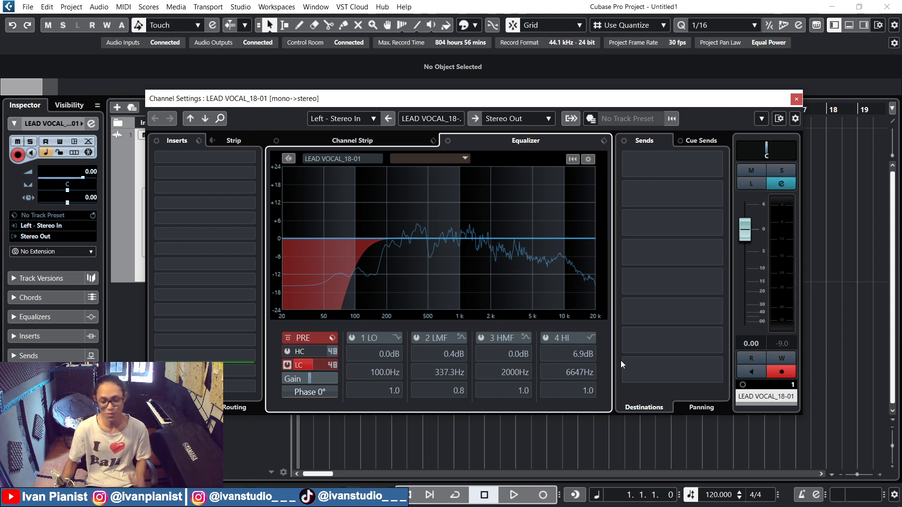
Turn the high-cut filter on at 8394 Hz and set the low-cut frequency to about 84.8 Hz
click(289, 352)
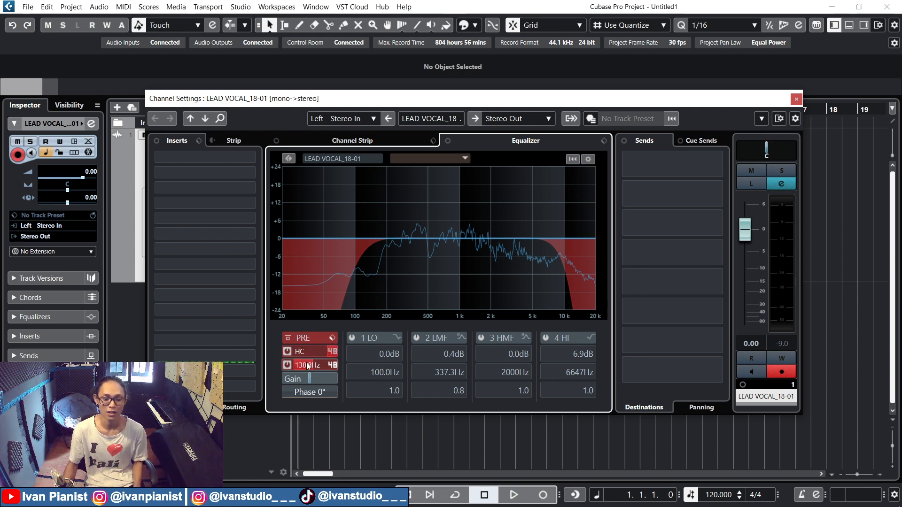
scroll(307, 364, down, 5)
scroll(306, 365, up, 2)
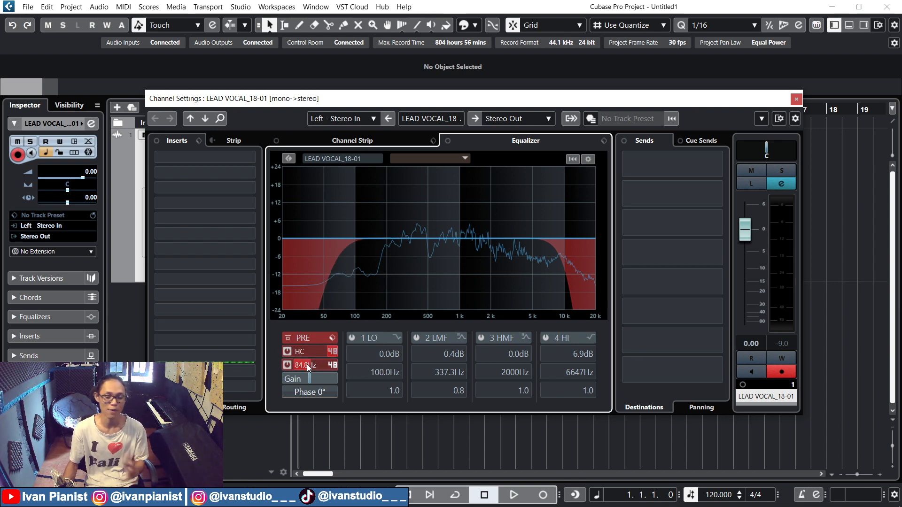
scroll(308, 352, up, 2)
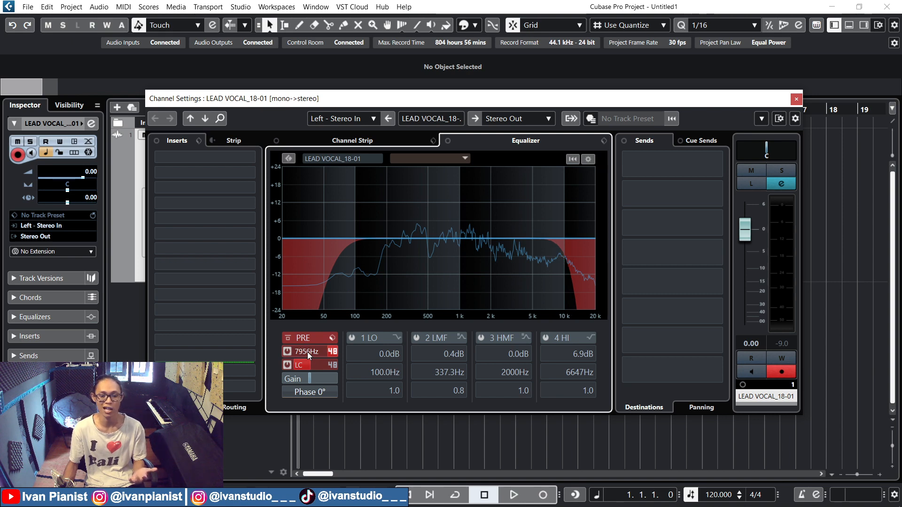
scroll(307, 352, up, 2)
scroll(307, 352, down, 1)
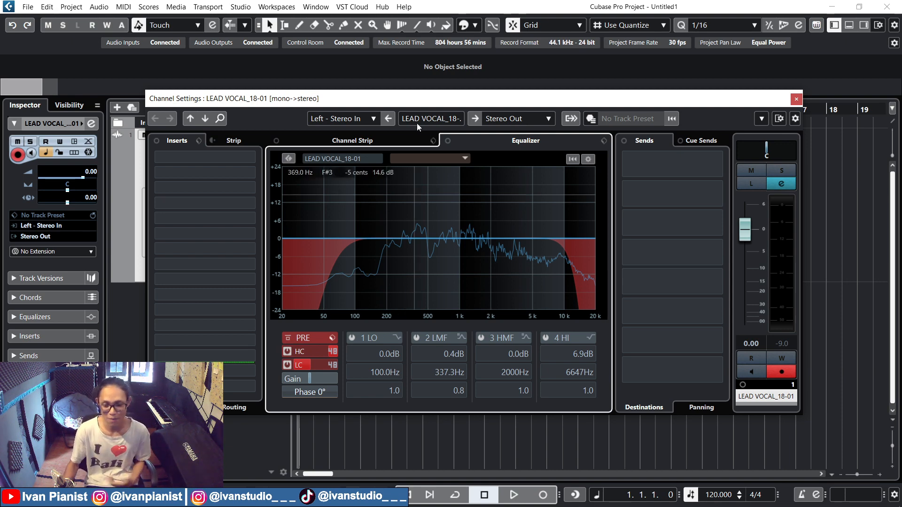
Boost the high band by 4.5 dB at 6311 Hz and try a 6.1 dB cut at 1683 Hz in the high-mid band, switching that band off
click(546, 235)
drag(546, 236, 543, 224)
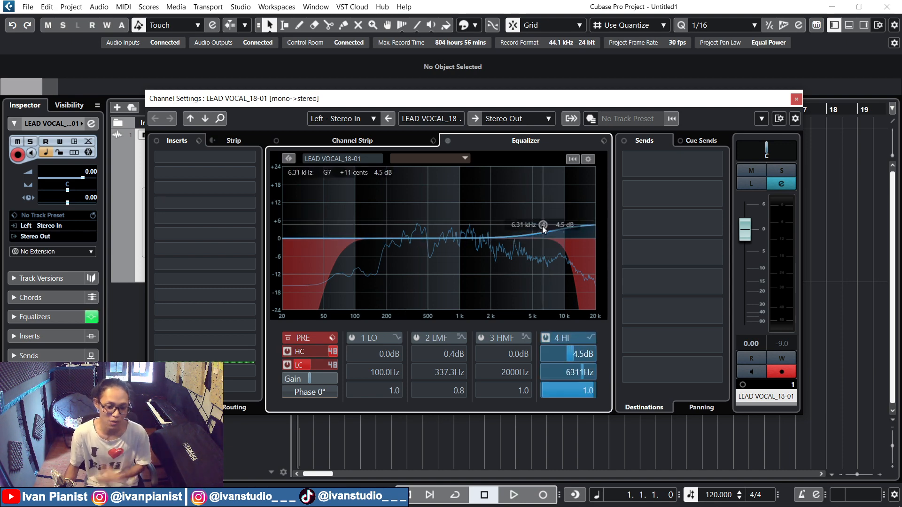
drag(478, 238, 483, 257)
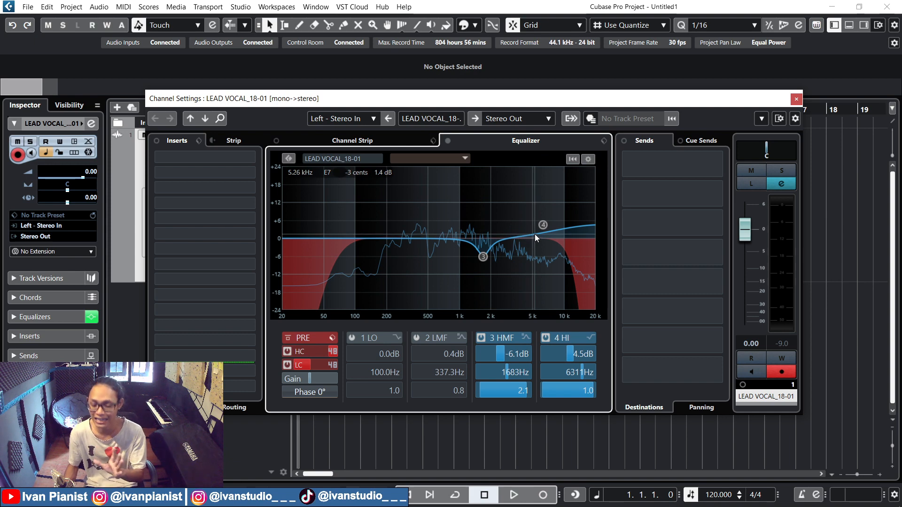
click(480, 338)
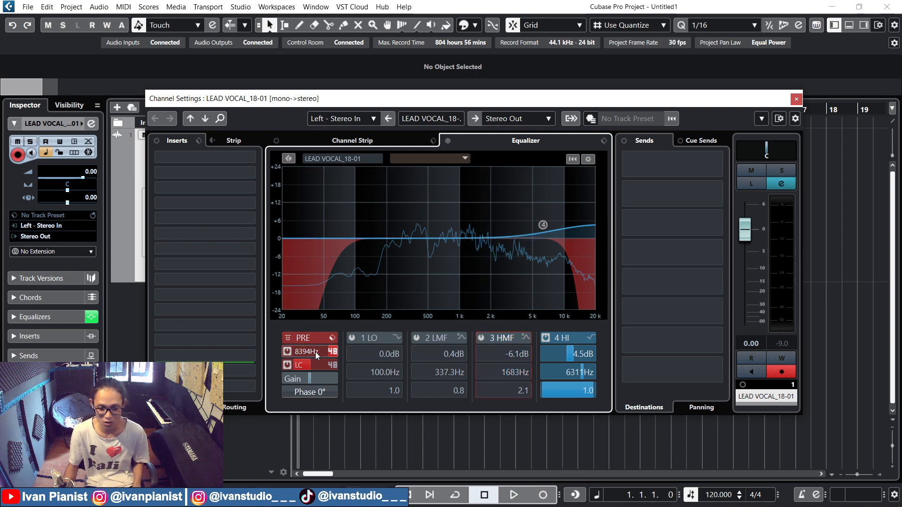
Switch off the high-cut filter, cut the high band by 18.1 dB at 9933 Hz with a Q of 3.5, and audition the vocal
click(289, 353)
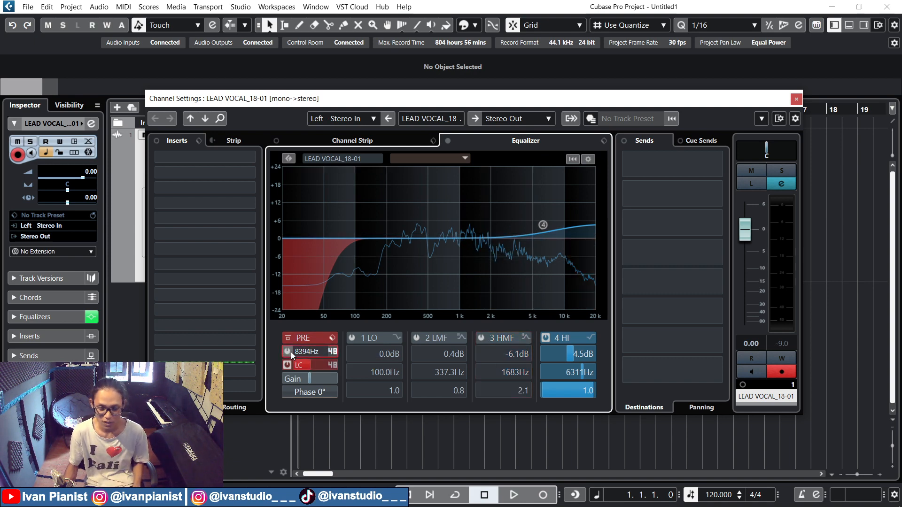
drag(544, 226, 563, 292)
scroll(537, 301, up, 5)
key(space)
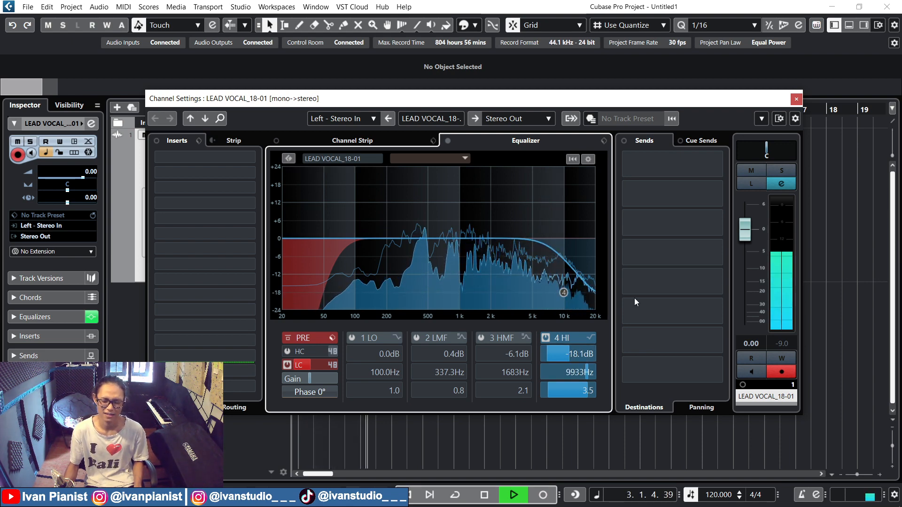
key(space)
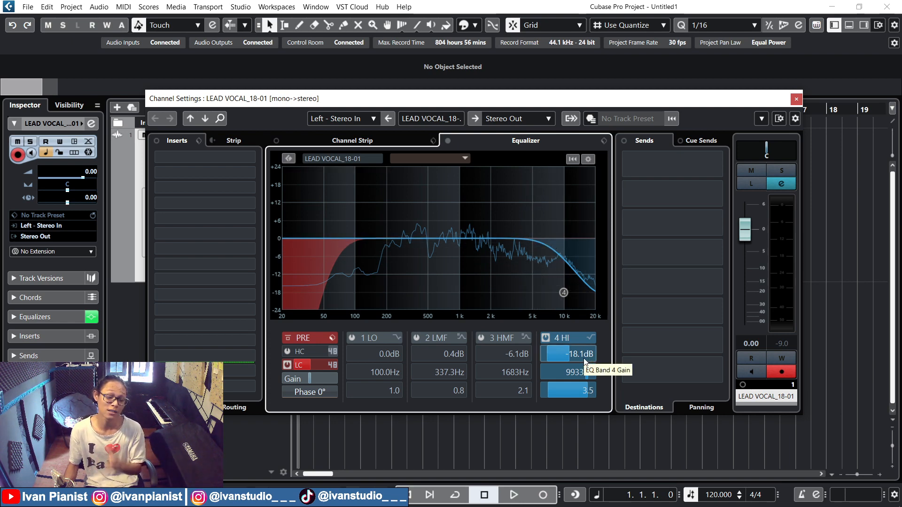
Turn the high-cut filter back on at 6380 Hz and play the vocal briefly to hear the combined high reduction
click(287, 352)
scroll(312, 356, down, 2)
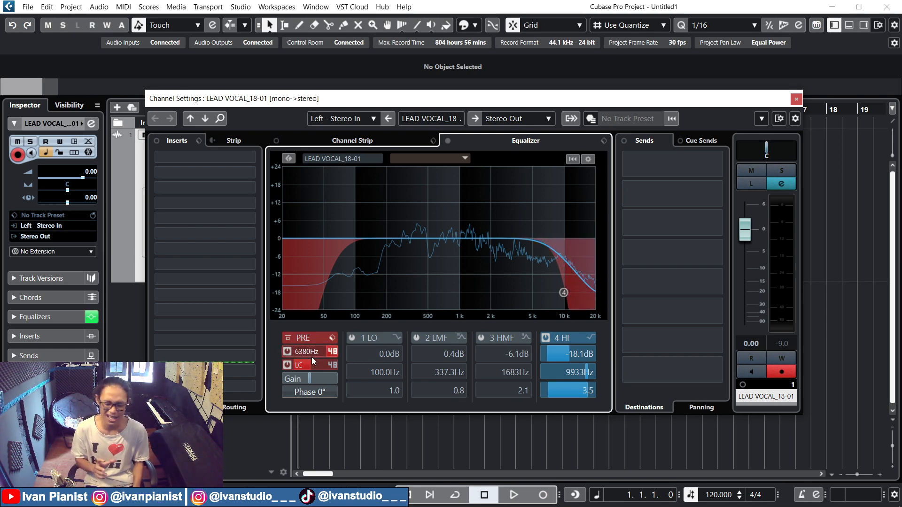
key(space)
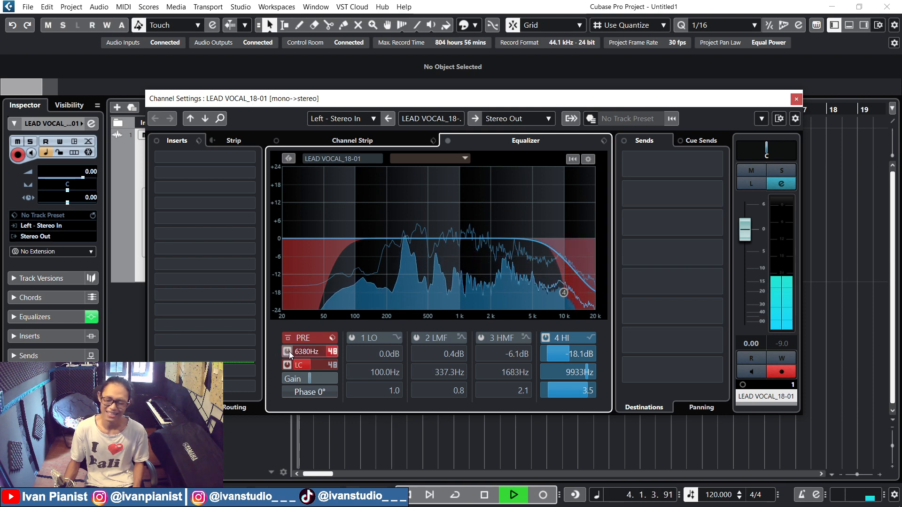
key(space)
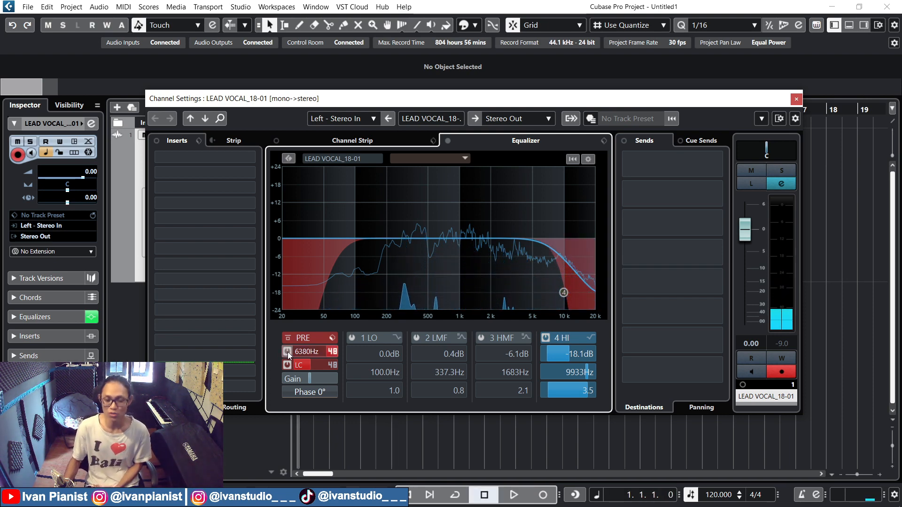
Switch off both cut filters and the high band, and cut the low band by 20.7 dB at 83.2 Hz, Q 4.1, during playback
click(287, 351)
click(547, 337)
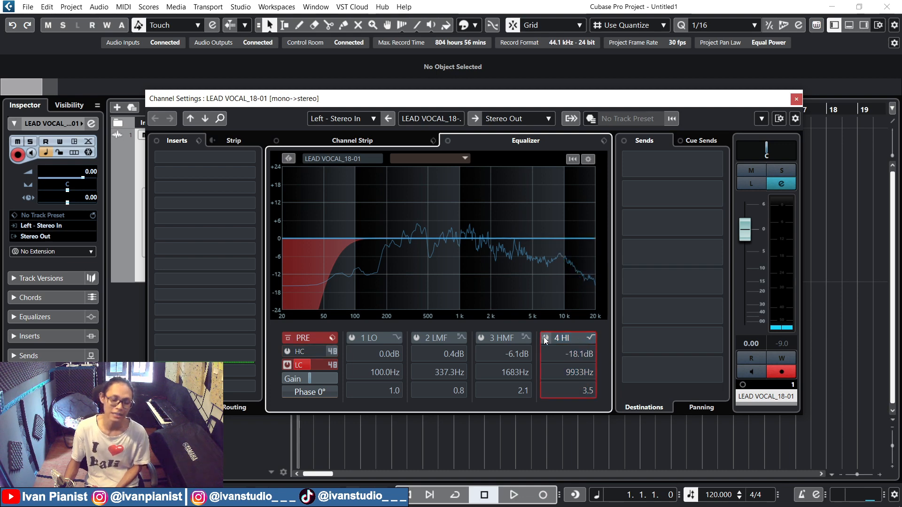
click(287, 365)
drag(288, 239, 356, 301)
scroll(368, 307, up, 6)
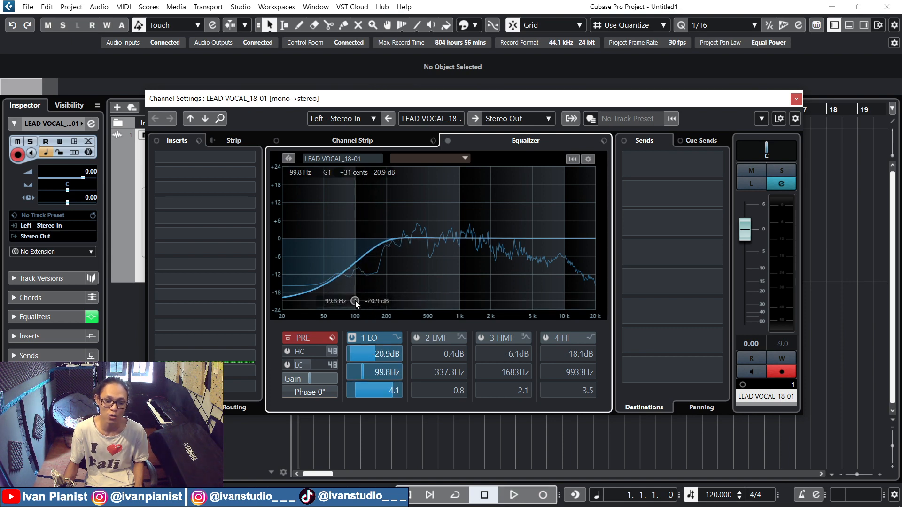
key(space)
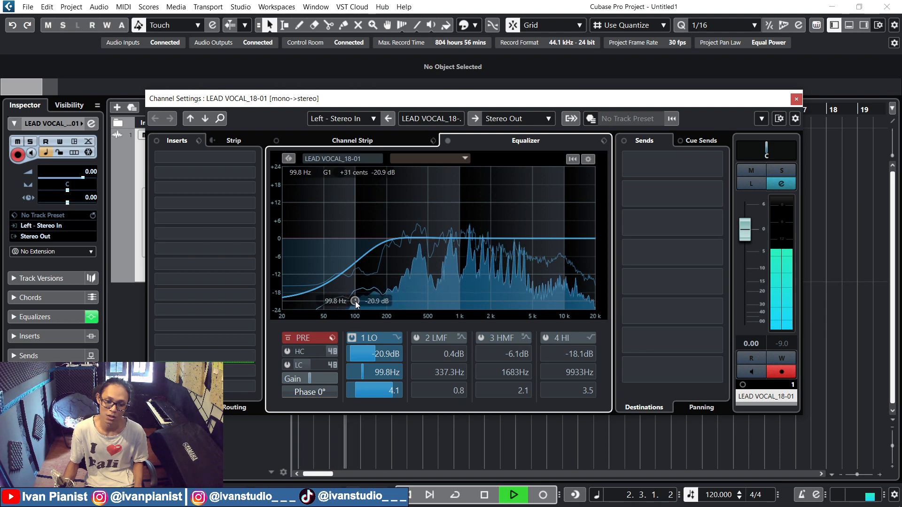
drag(355, 302, 347, 300)
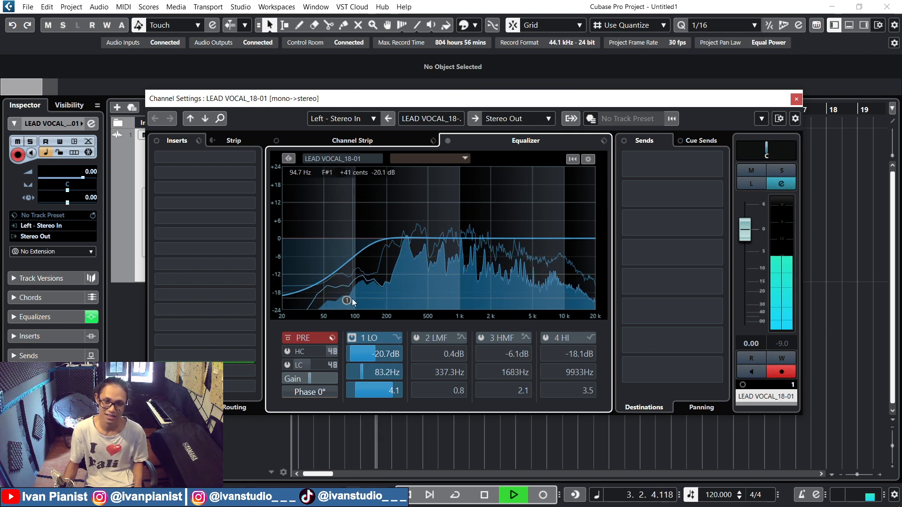
Turn on the low-cut filter alongside the low band, raise it to 156.5 Hz, and audition the vocal
click(288, 365)
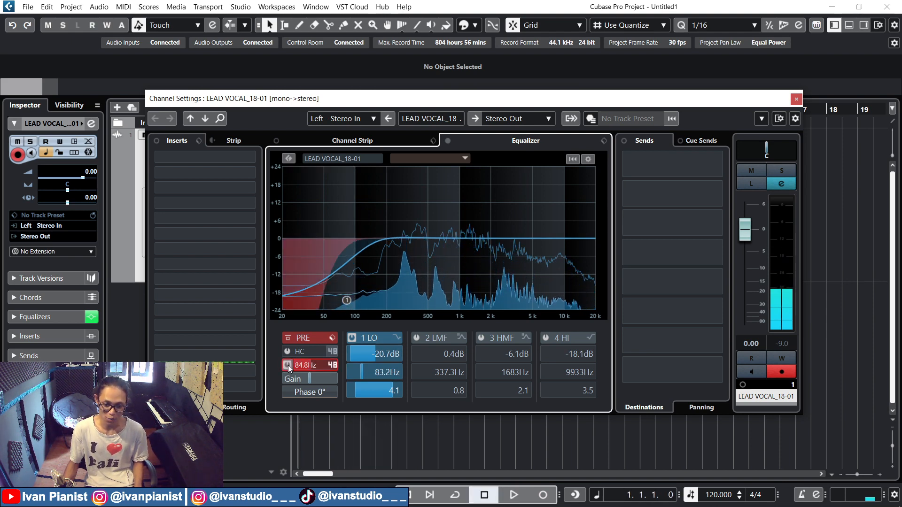
scroll(299, 370, up, 5)
scroll(300, 369, down, 2)
key(space)
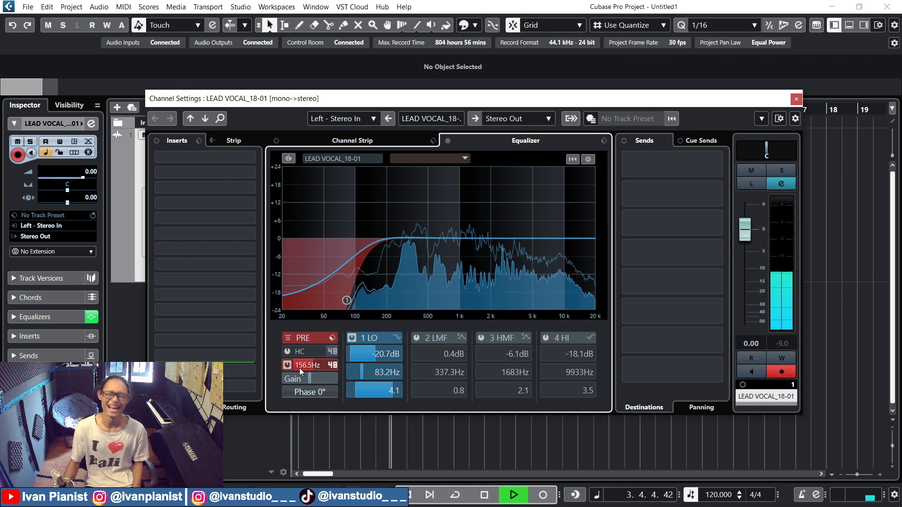
key(space)
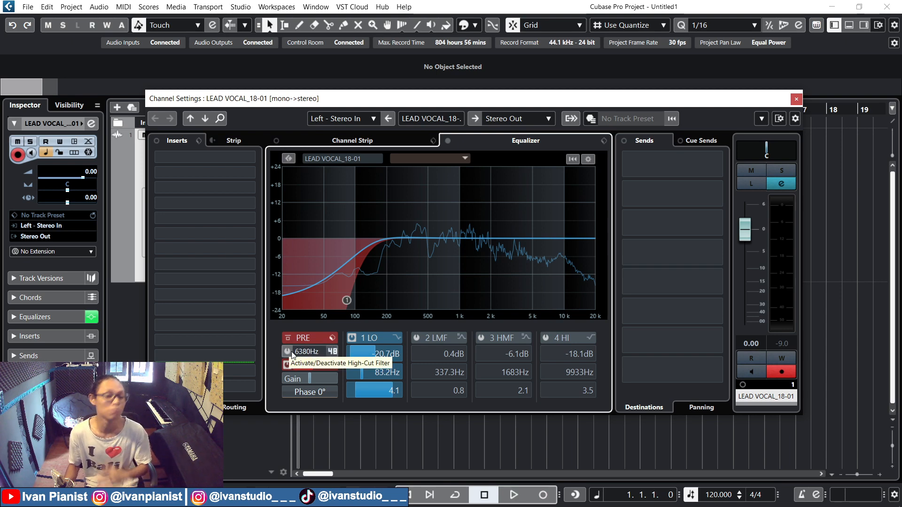
Search the plug-ins for "EQ" and load StudioEQ in the first insert slot of the vocal channel
click(218, 160)
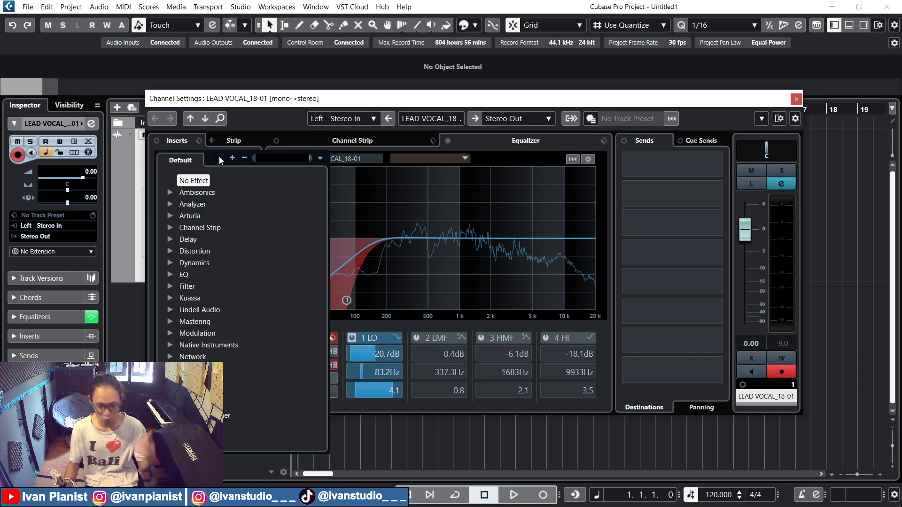
text(EQ)
scroll(227, 266, down, 10)
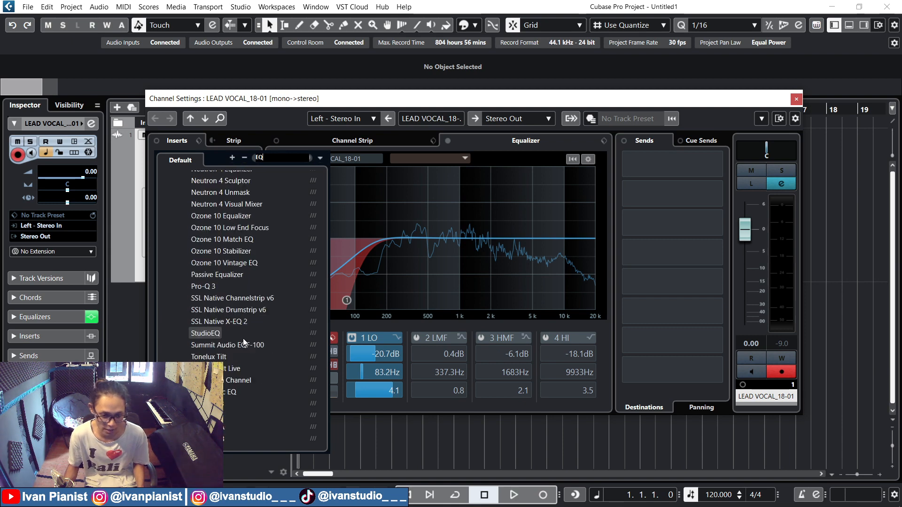
click(207, 333)
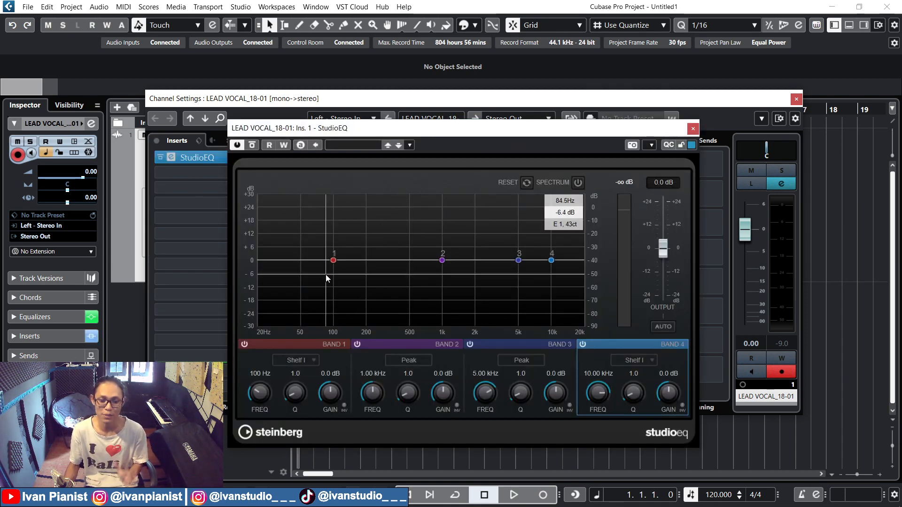
Set StudioEQ's band 1 to Cut at 64 Hz and band 4 to Cut at 9.14 kHz
click(314, 361)
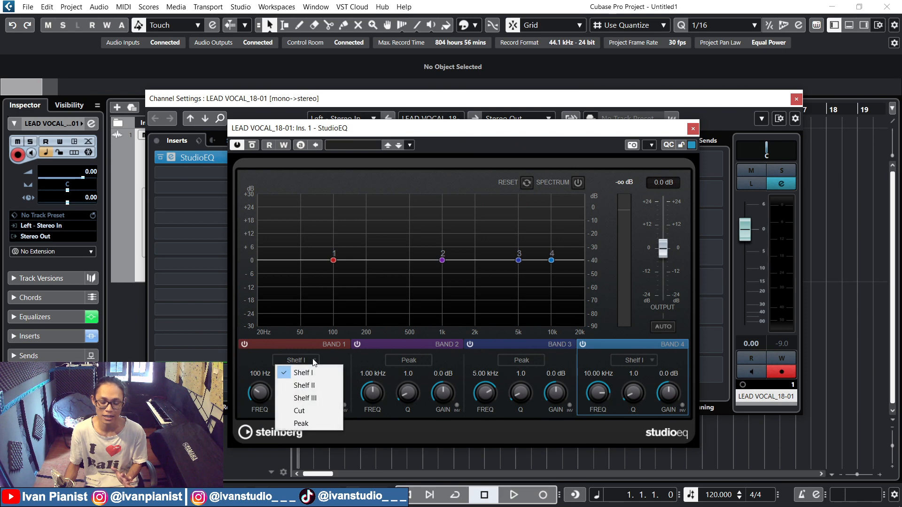
click(307, 411)
drag(333, 260, 313, 259)
click(651, 361)
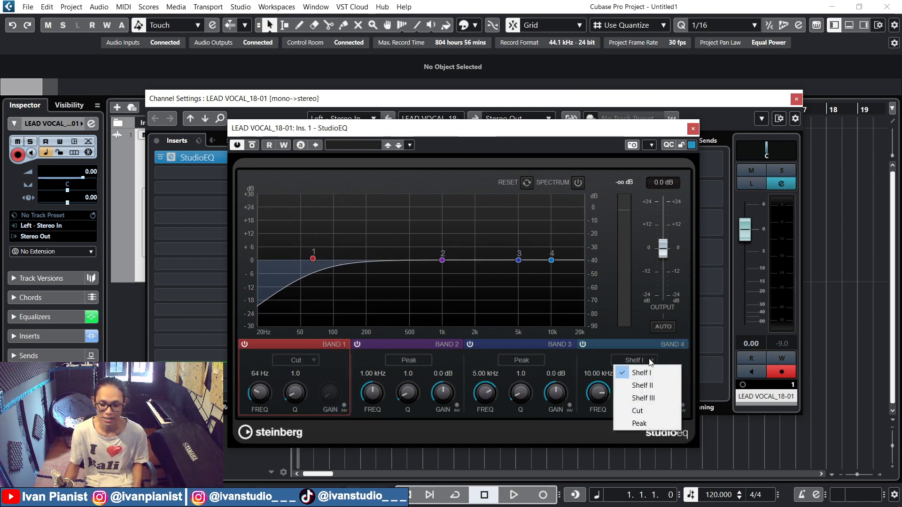
click(656, 418)
drag(551, 260, 548, 258)
Change band 4 to a Peak boost of 10.2 dB at 632 Hz, Q 4.3, and raise band 3 by 2.4 dB at 8.08 kHz
click(646, 361)
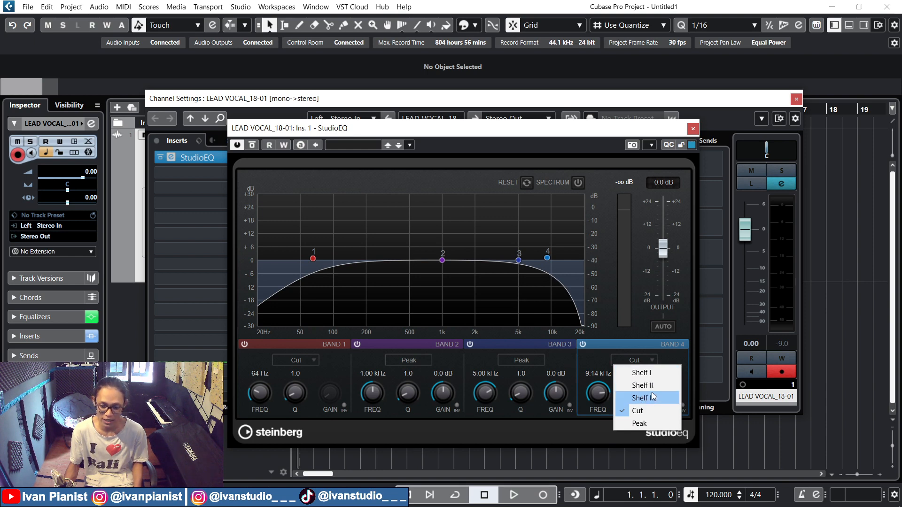
click(643, 424)
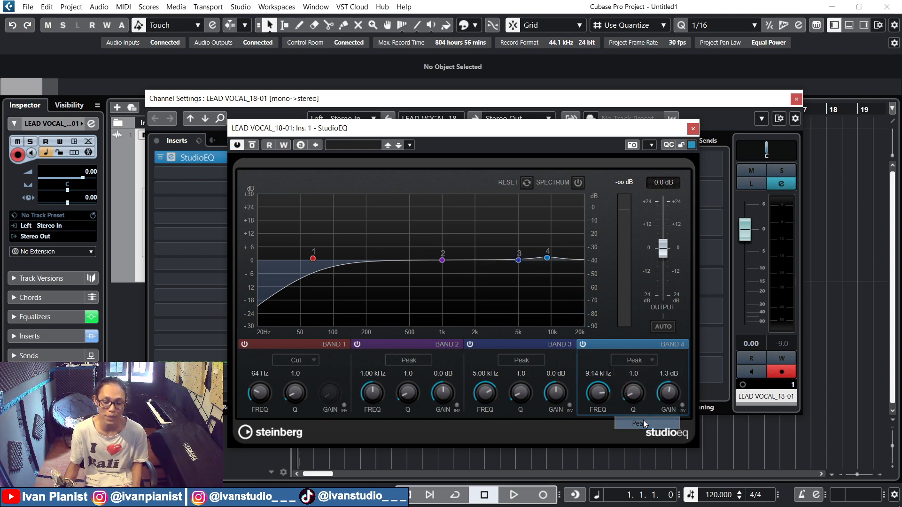
drag(548, 258, 420, 238)
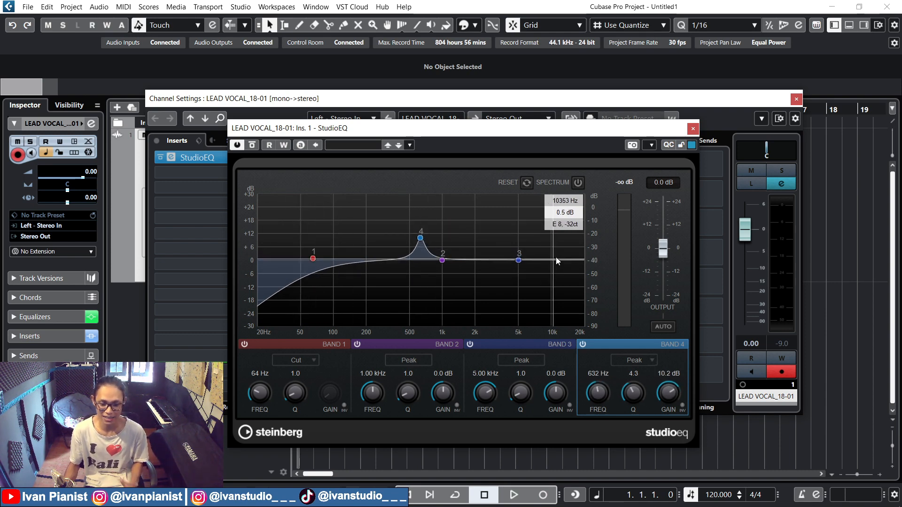
drag(517, 266, 542, 261)
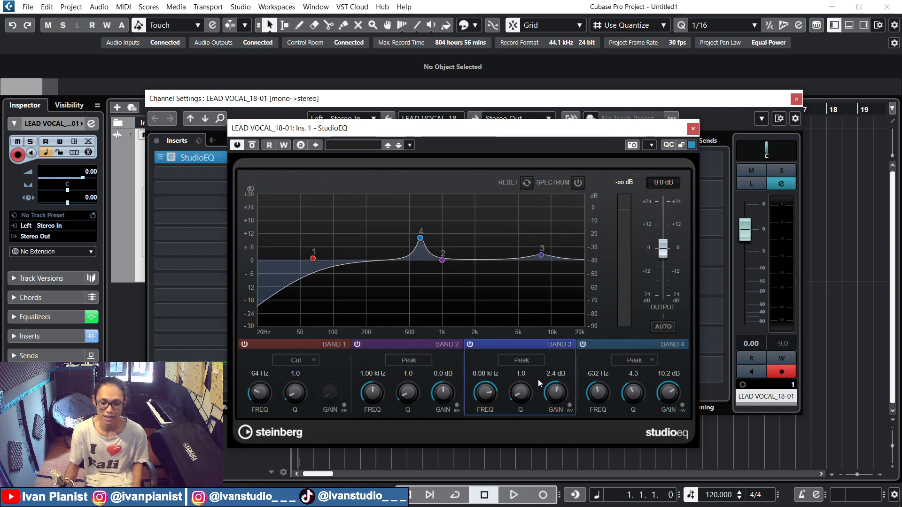
Set band 4 to Shelf II with a 7.8 dB boost at 7.13 kHz, and band 3 to 8.3 dB at 2.08 kHz with Q 4.3
click(639, 367)
click(641, 384)
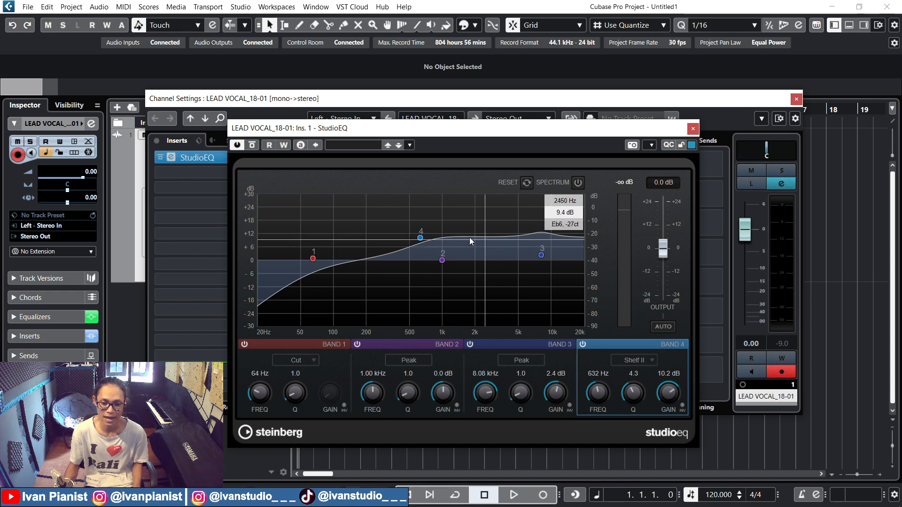
drag(420, 238, 477, 242)
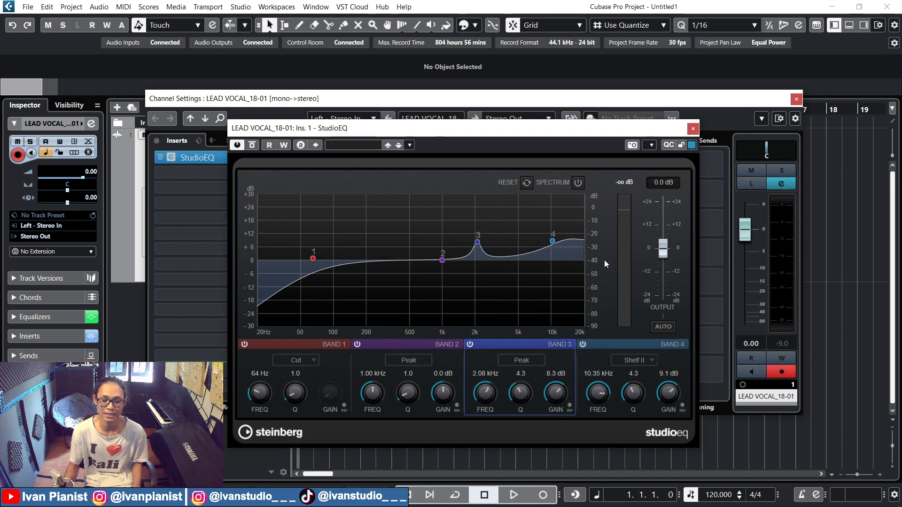
drag(553, 241, 540, 254)
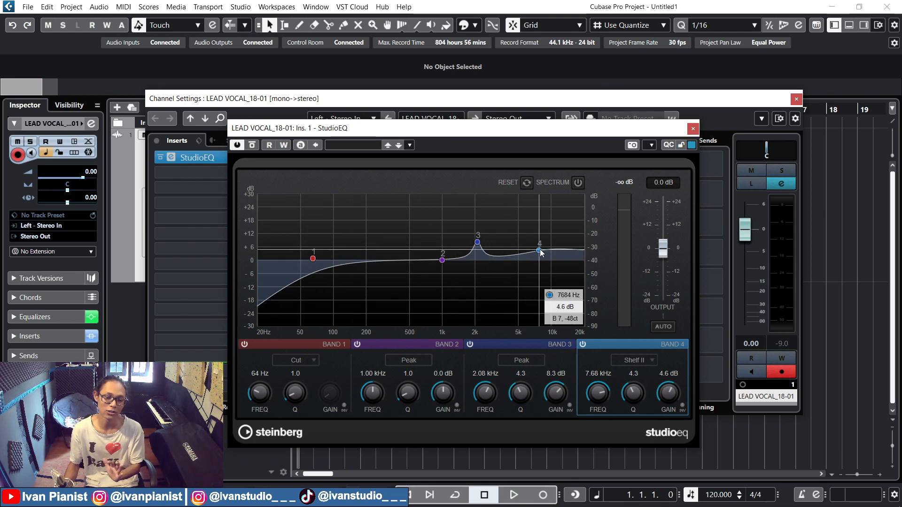
mouse_move(541, 252)
mouse_down()
mouse_move(548, 261)
mouse_move(537, 229)
mouse_move(538, 247)
mouse_up()
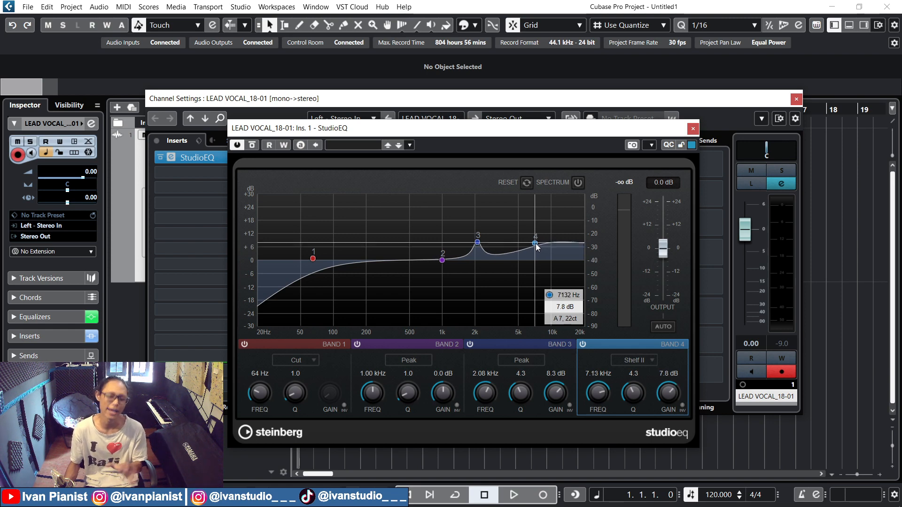
Close StudioEQ, search the plug-ins for "PRO", and load Pro-Q 3 in the second insert slot with its window moved fully into view
click(692, 130)
click(221, 160)
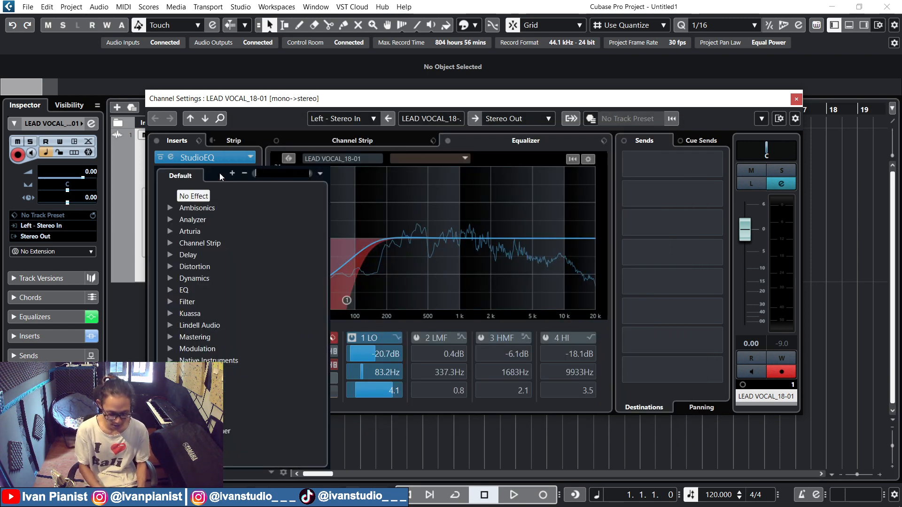
text(PRO)
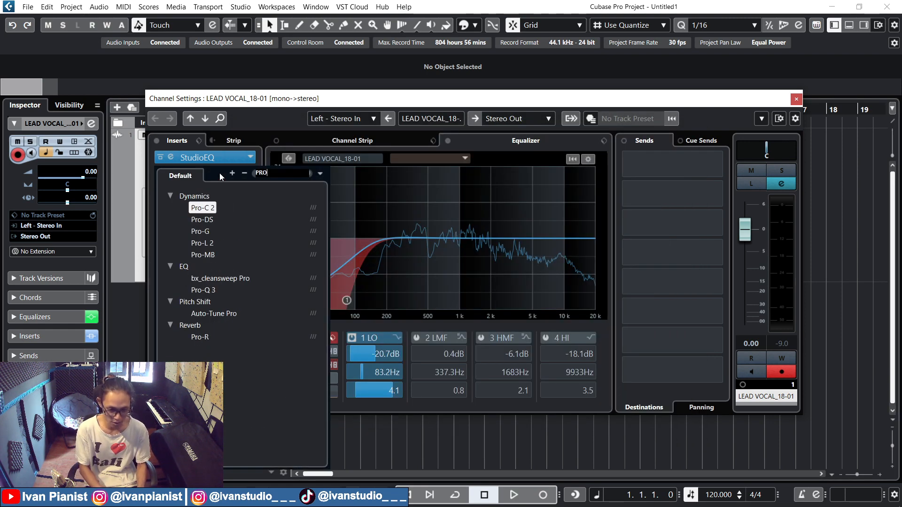
click(207, 289)
drag(385, 75, 529, 85)
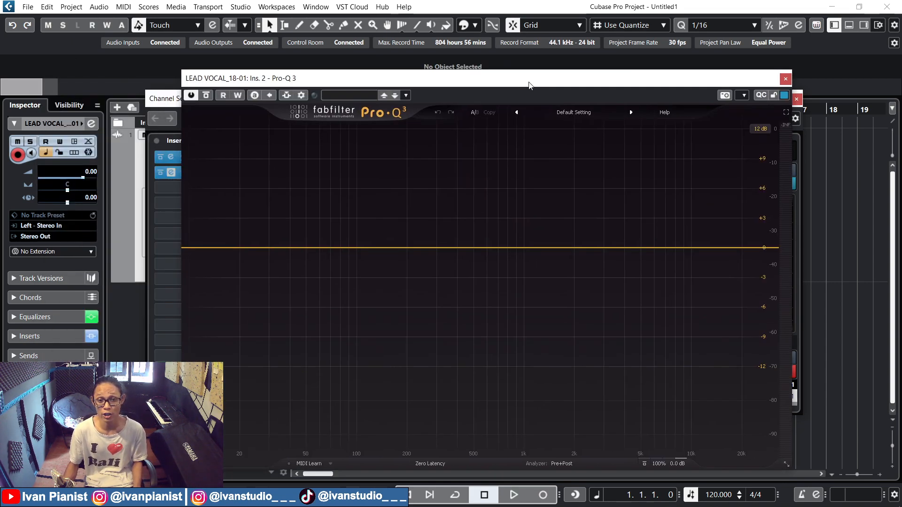
Add a 48 dB/oct low cut at about 20 Hz with Q 0.900 and a 24 dB/oct high cut at 6919.4 Hz with Q 0.874
click(196, 249)
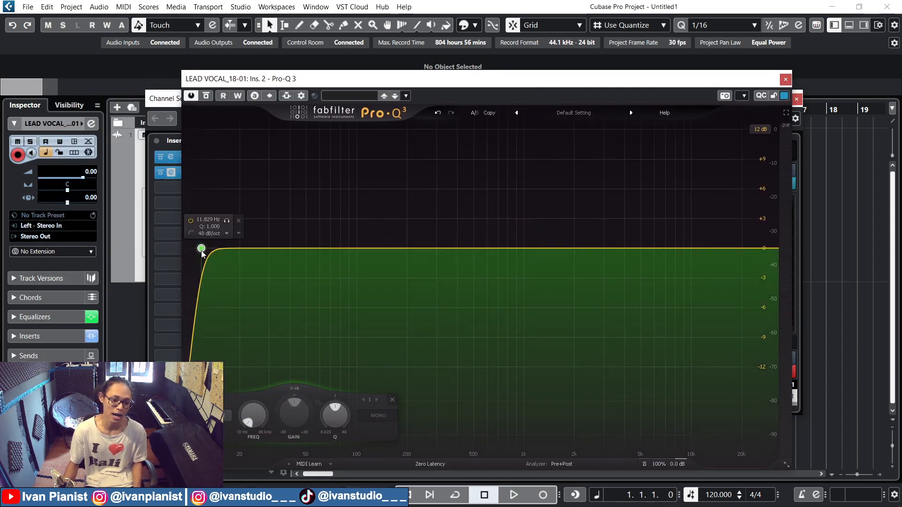
drag(202, 252, 239, 261)
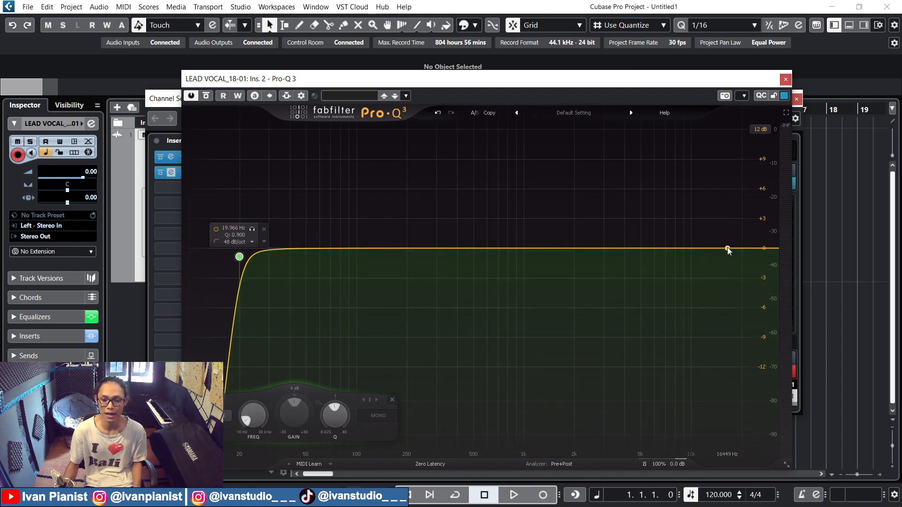
click(728, 249)
drag(727, 249, 664, 259)
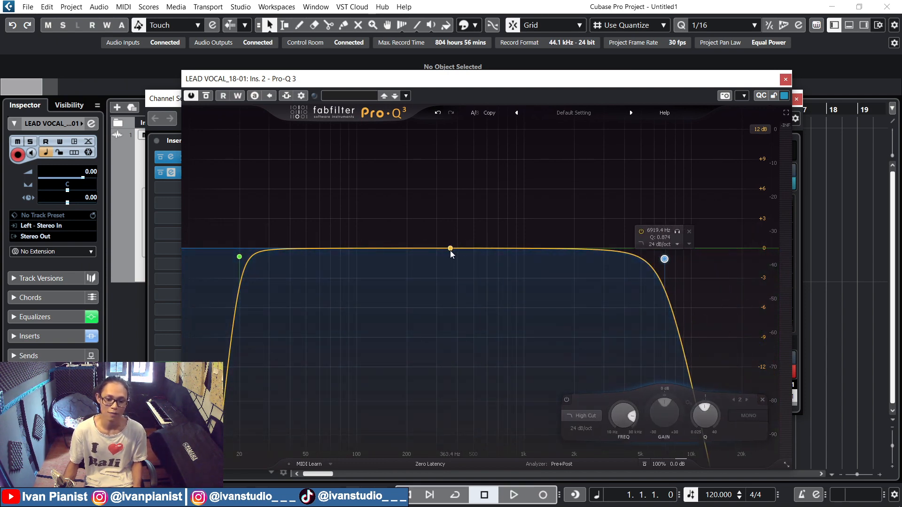
Add a bell band boosting 3.23 dB at 317.26 Hz with a Q of 3.878
drag(451, 248, 442, 217)
scroll(442, 217, up, 5)
scroll(441, 217, down, 4)
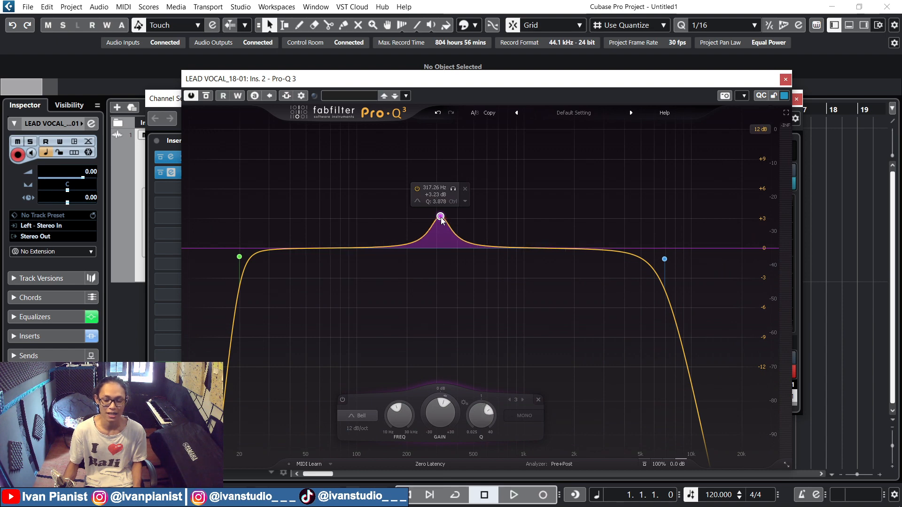
Change the high cut band near 6.9 kHz to a High Shelf shape and boost it by about 3 dB
drag(748, 250, 727, 234)
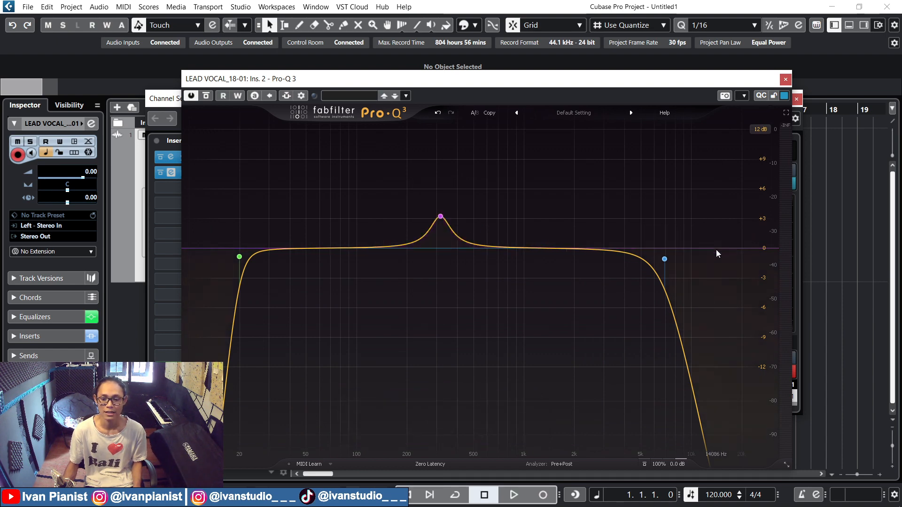
right_click(665, 259)
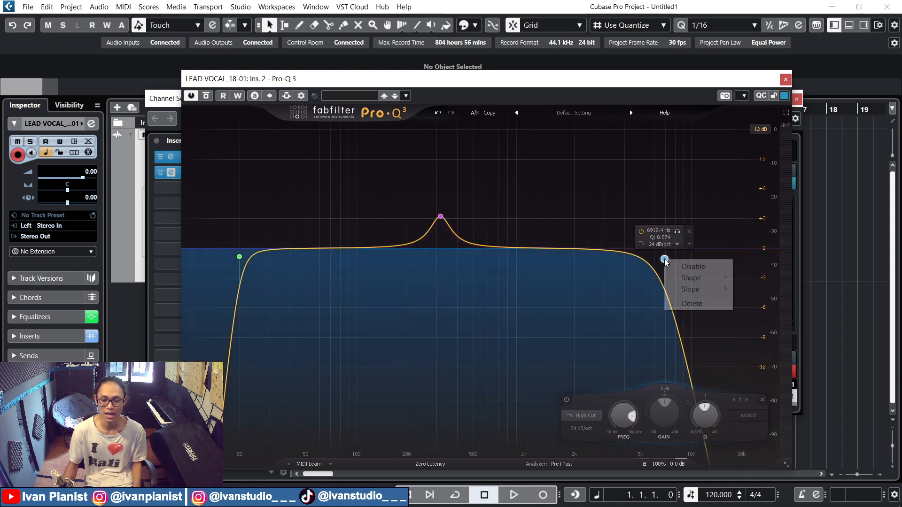
mouse_move(705, 294)
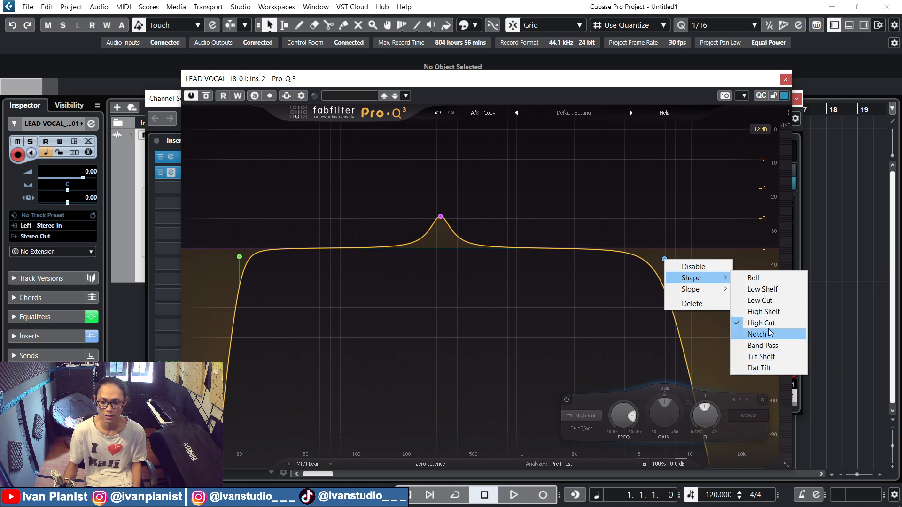
click(770, 312)
drag(671, 253, 666, 233)
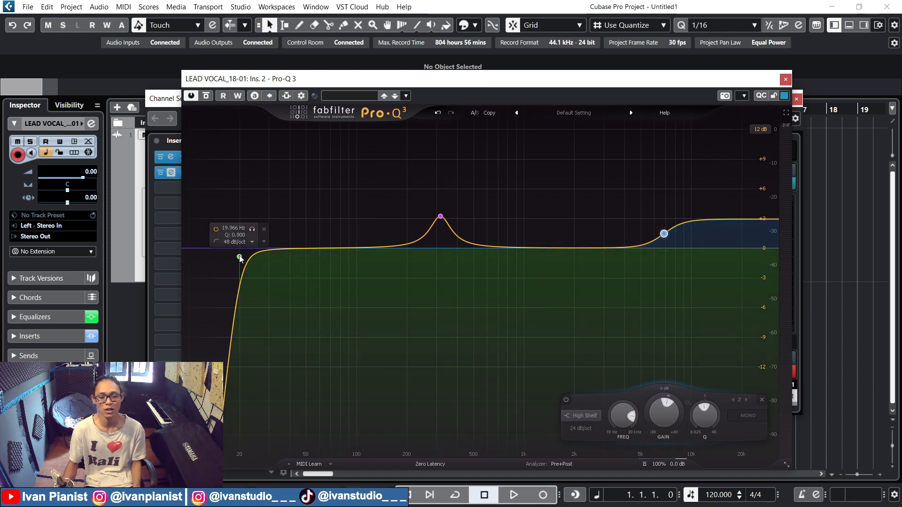
right_click(239, 257)
mouse_move(270, 282)
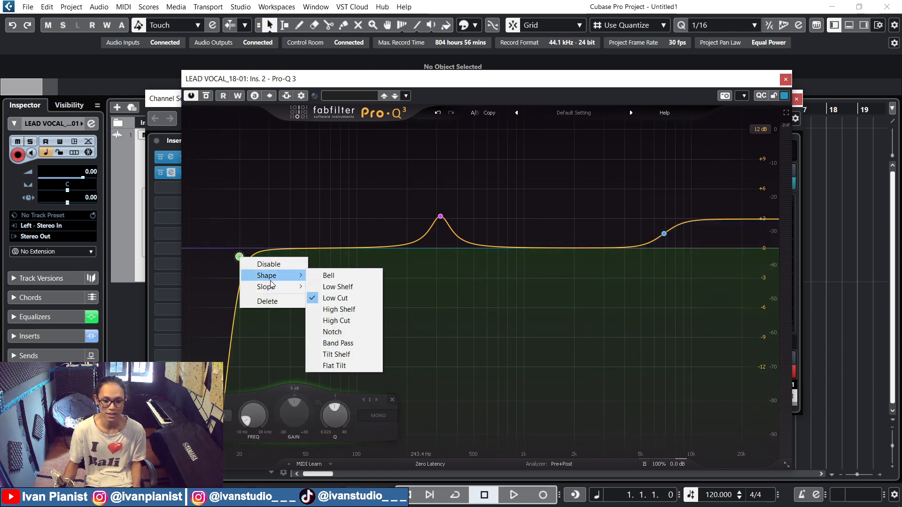
click(348, 313)
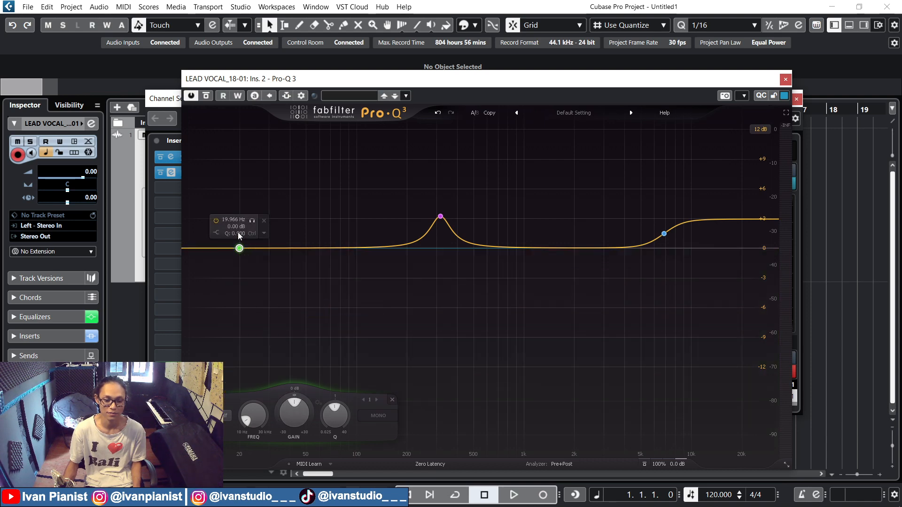
mouse_move(240, 249)
mouse_down()
mouse_move(229, 229)
mouse_move(247, 243)
mouse_up()
Change the lowest band to a Low Shelf shape at 29.804 Hz with a 2.85 dB boost
right_click(249, 245)
mouse_move(306, 289)
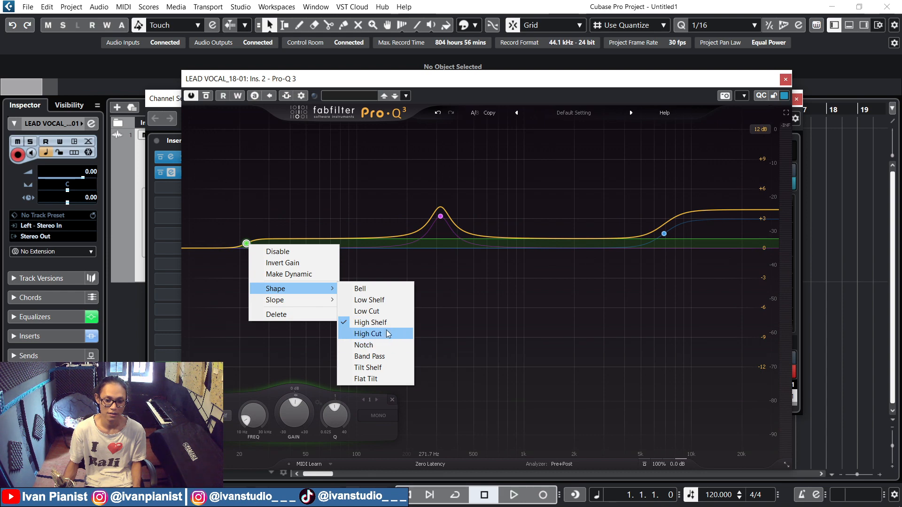
click(370, 300)
drag(246, 244, 269, 227)
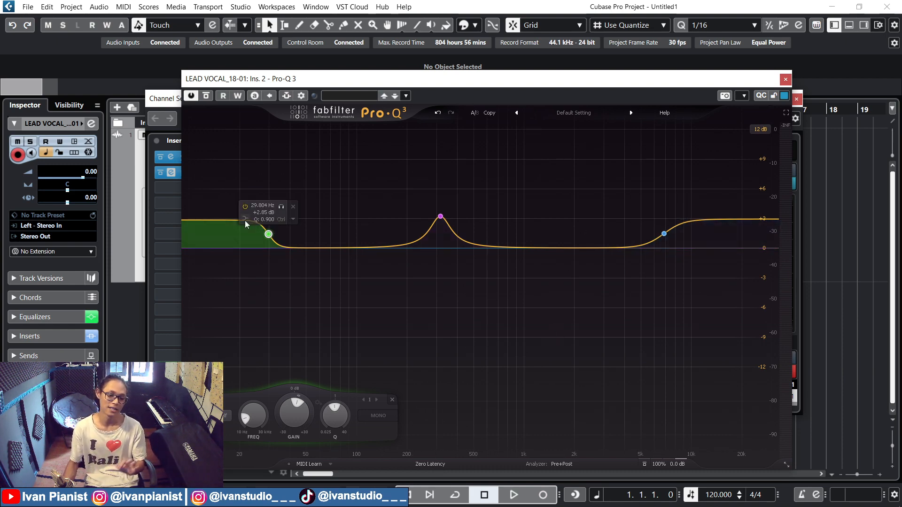
Close Pro-Q 3, enable the high-cut filter in the channel equalizer, and switch off the 1 LO band
click(786, 78)
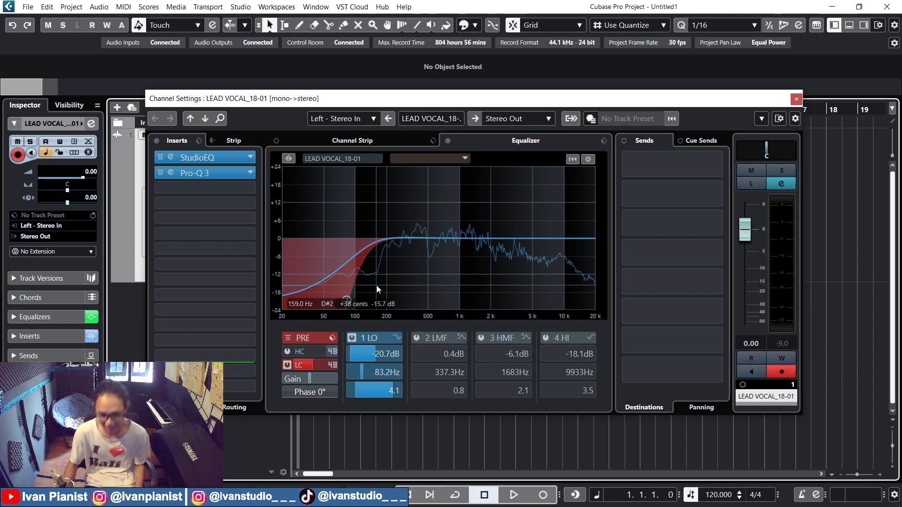
click(289, 351)
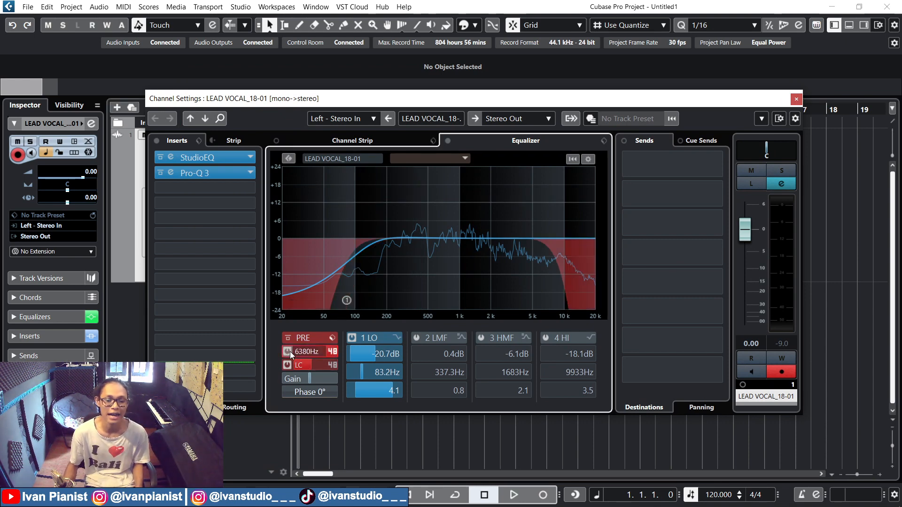
click(352, 338)
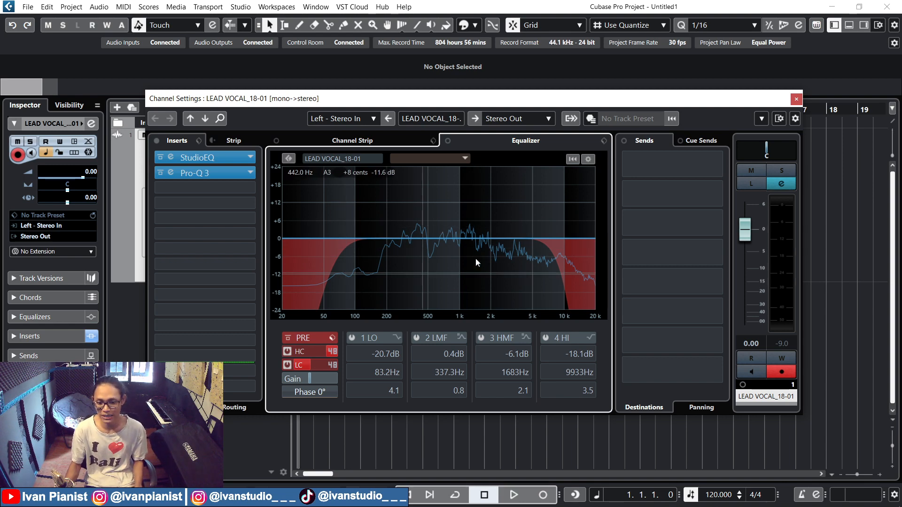
Lower the channel's high-cut frequency to between 5 and 6 kHz and set the low cut to 108.7 Hz
scroll(300, 351, down, 2)
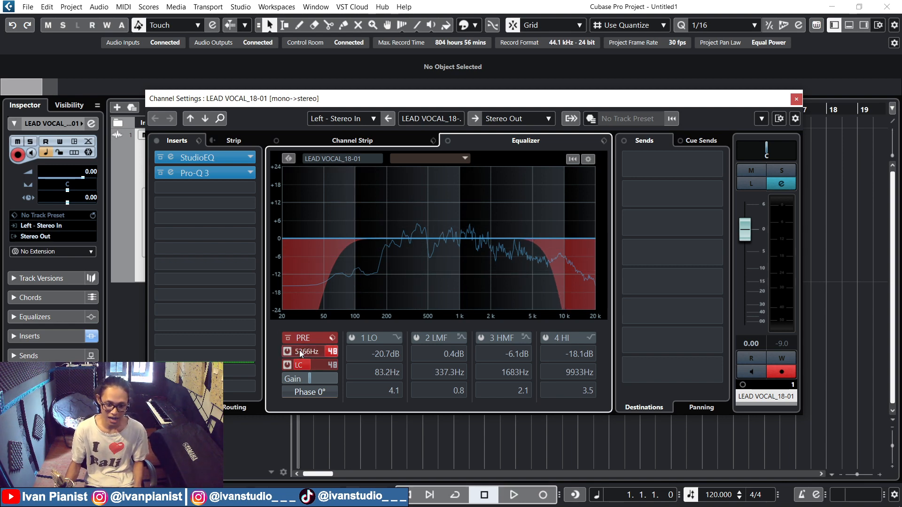
scroll(295, 363, down, 5)
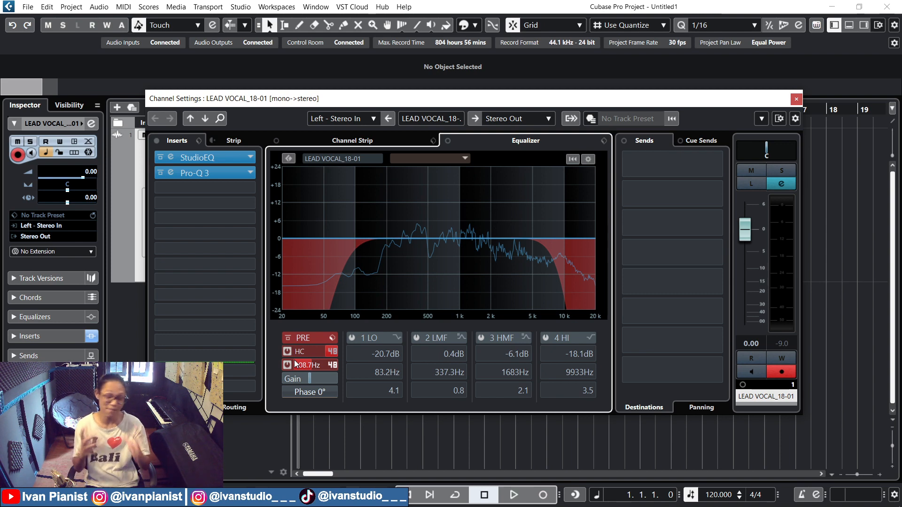
Play the vocal while bypassing the high-cut and low-cut filters to compare the sound, stop playback, and re-enable both filters
key(space)
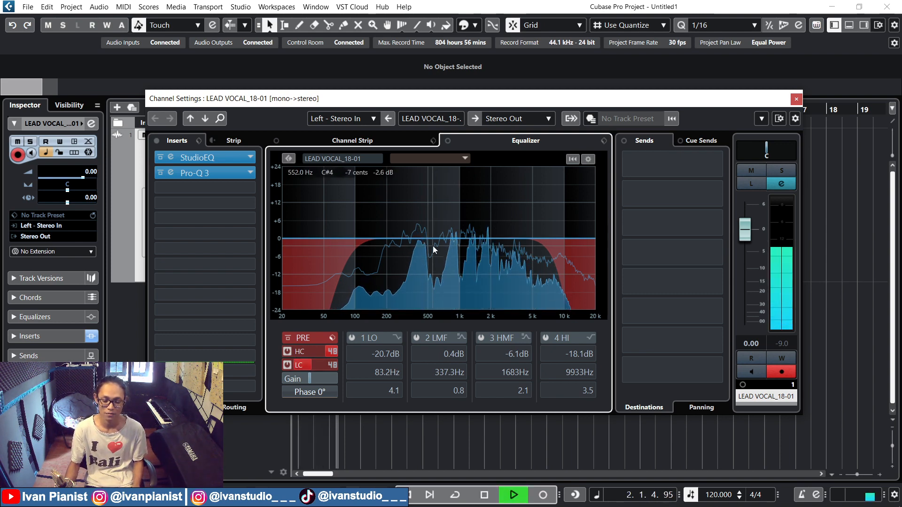
click(287, 351)
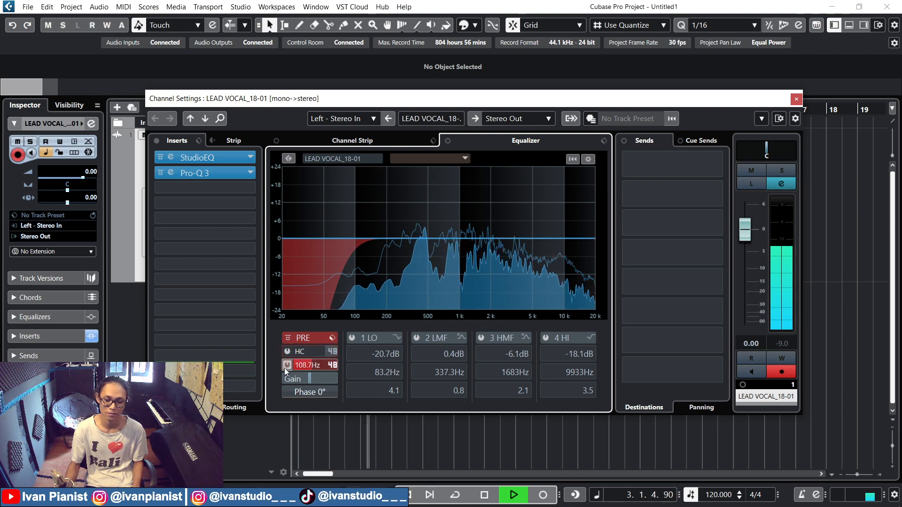
click(285, 366)
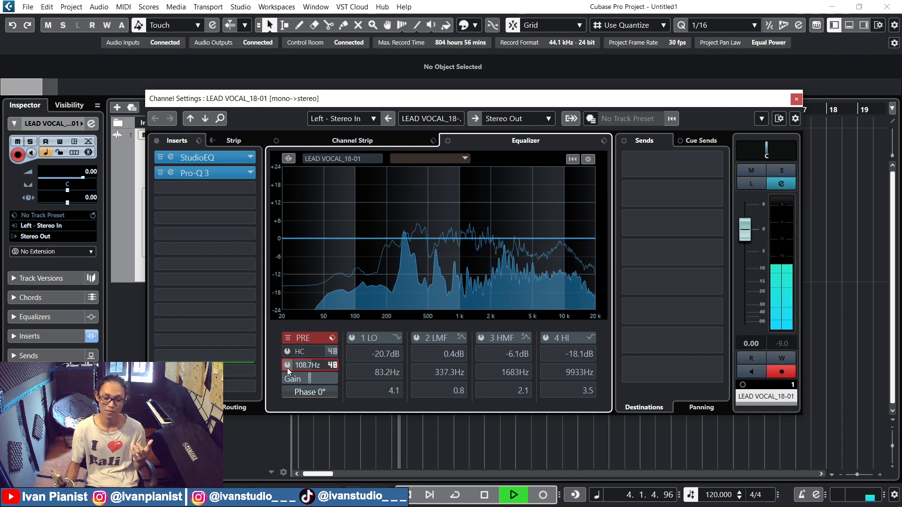
key(space)
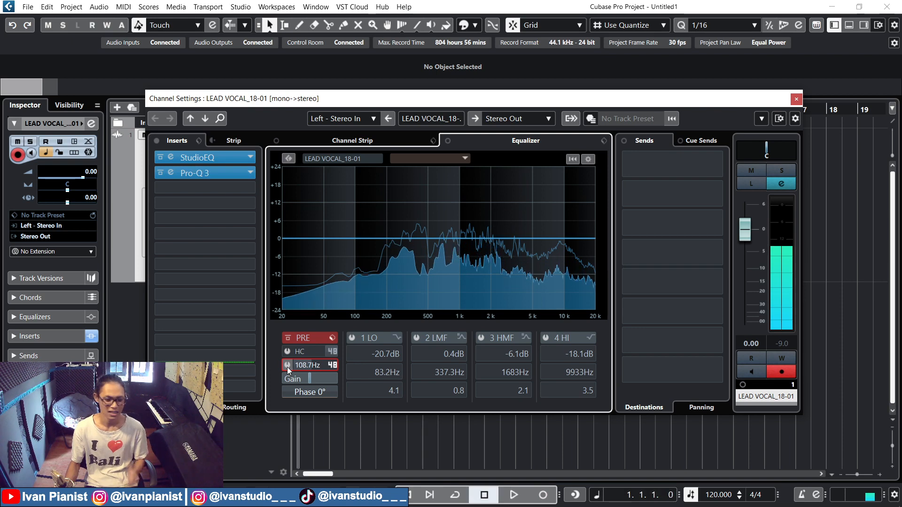
click(287, 366)
click(288, 352)
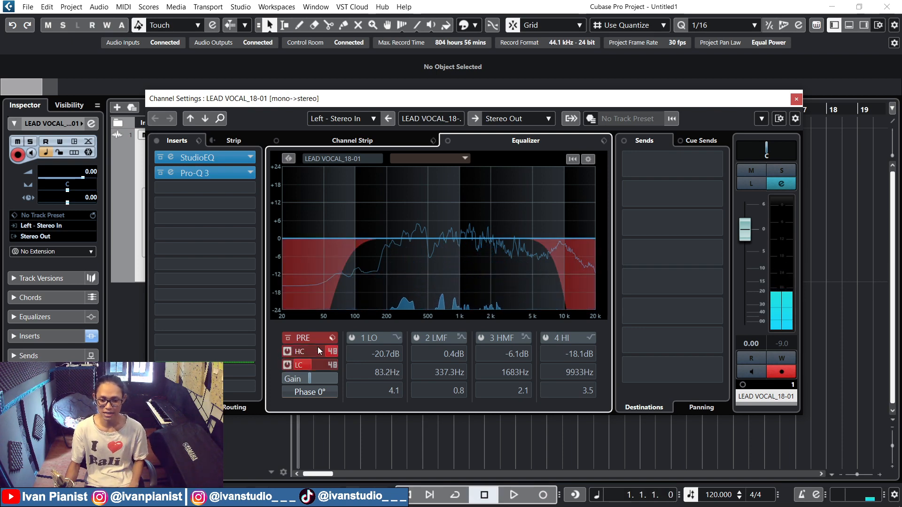
During vocal playback, raise the high cut to 8851 Hz and move the low cut higher, stopping playback when done
key(space)
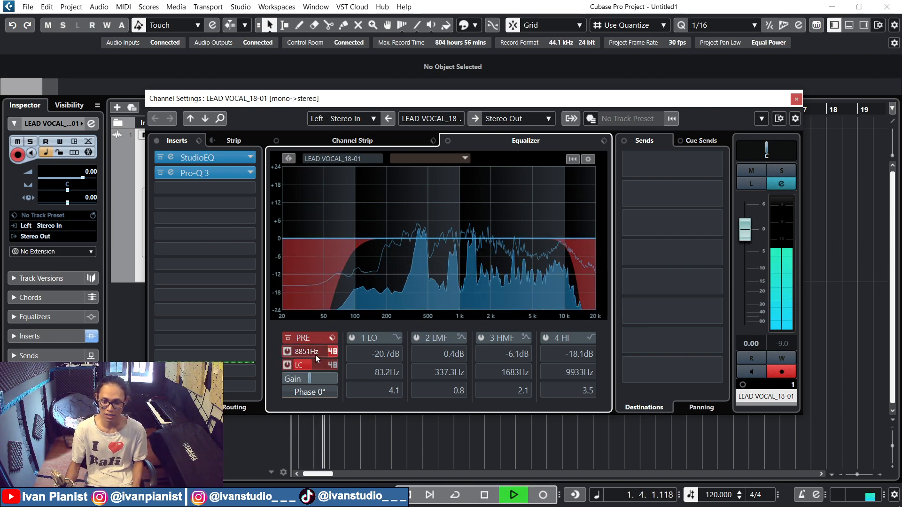
scroll(300, 368, up, 5)
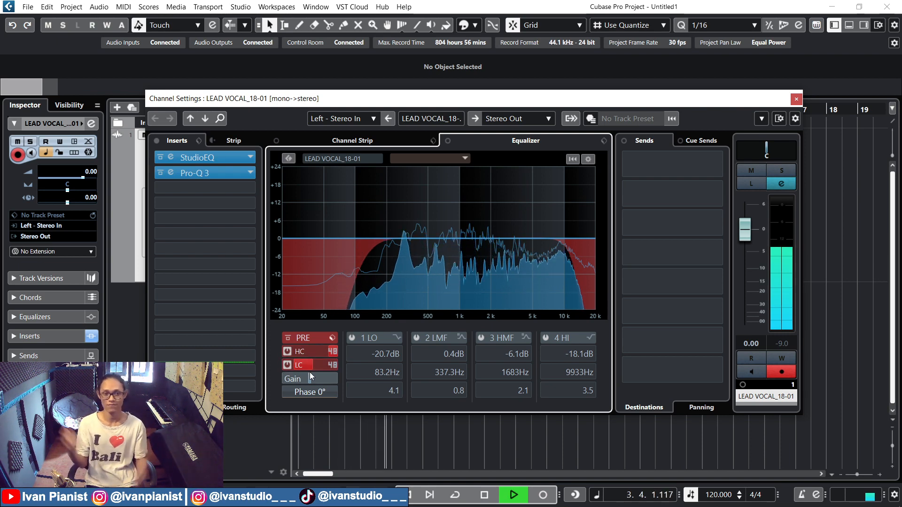
key(space)
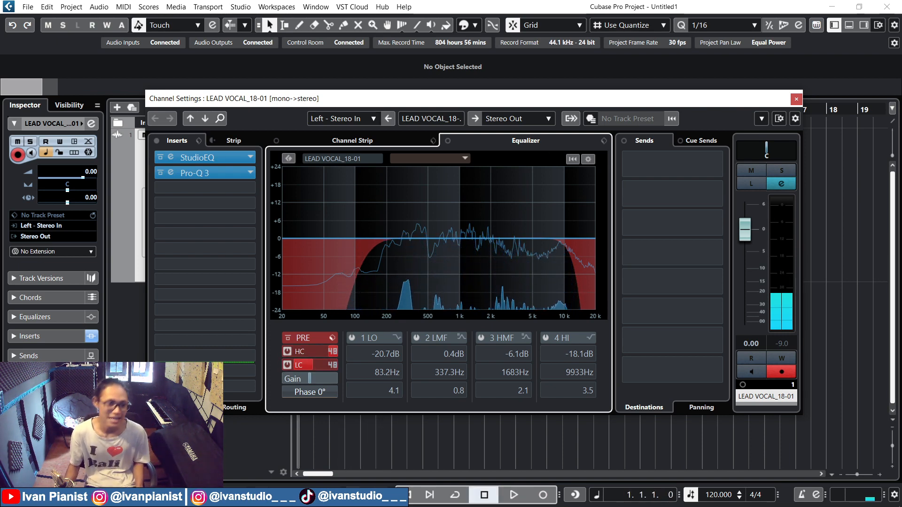